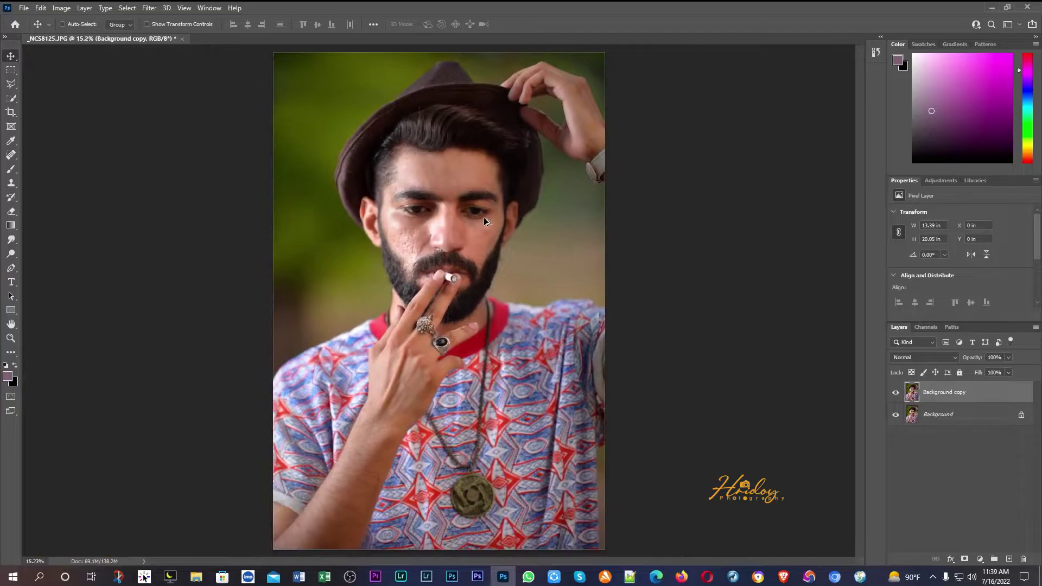
In the Camera Raw filter, set Temperature -17, Tint +7, Contrast -26, Highlights -12, Shadows +3, Whites -6, Blacks +18, Clarity +7 and Vibrance +53.
{"action": "key", "text": "ctrl"}
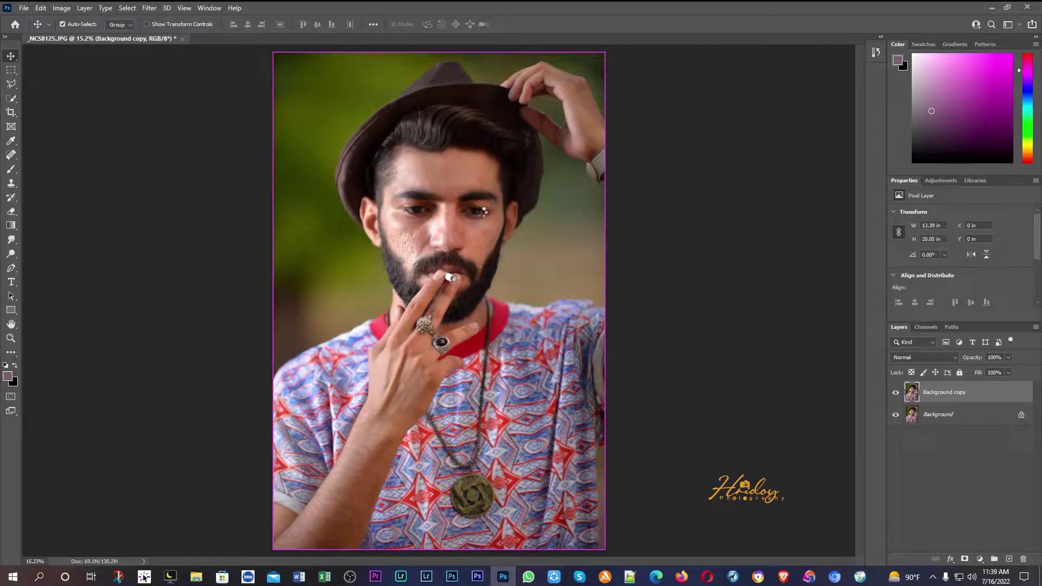
{"action": "key", "text": "ctrl+shift+a"}
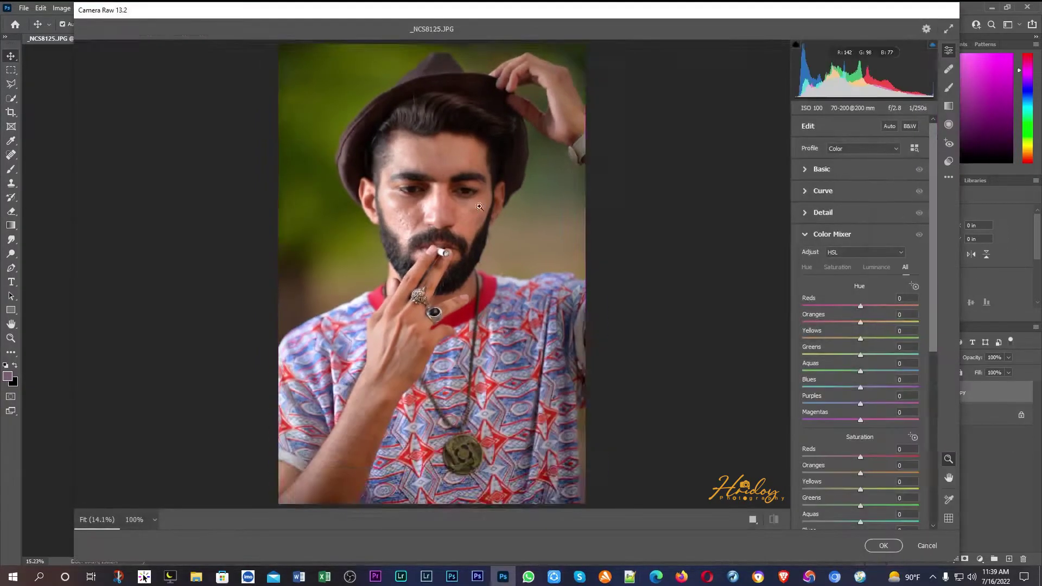
{"action": "left_click", "coordinate": [821, 169]}
{"action": "left_click_drag", "start_coordinate": [861, 212], "coordinate": [871, 337]}
{"action": "mouse_move", "coordinate": [861, 379]}
{"action": "left_mouse_down"}
{"action": "mouse_move", "coordinate": [879, 380]}
{"action": "mouse_move", "coordinate": [864, 380]}
{"action": "left_mouse_up"}
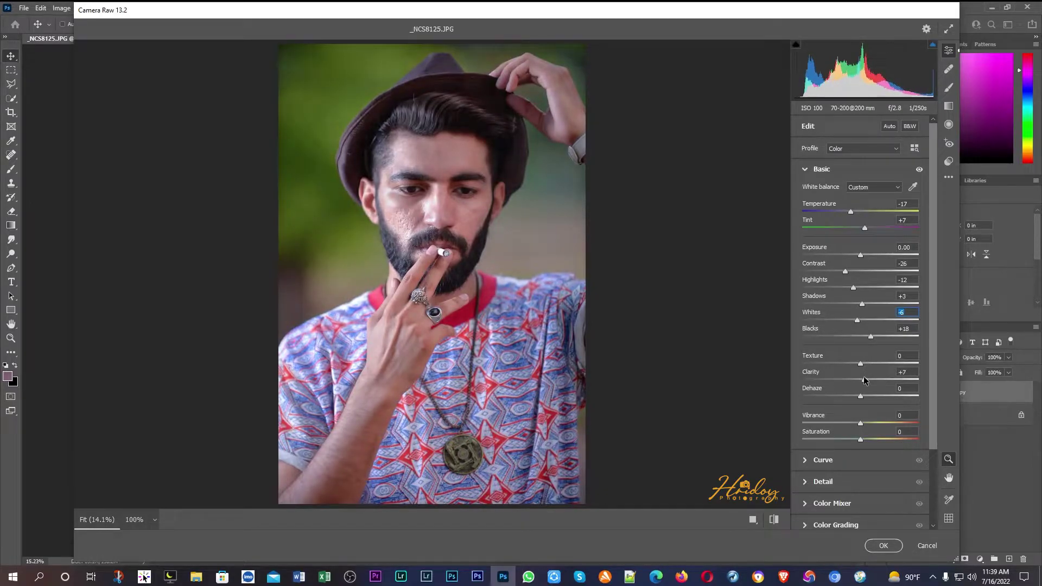
{"action": "left_click_drag", "start_coordinate": [861, 423], "coordinate": [892, 423]}
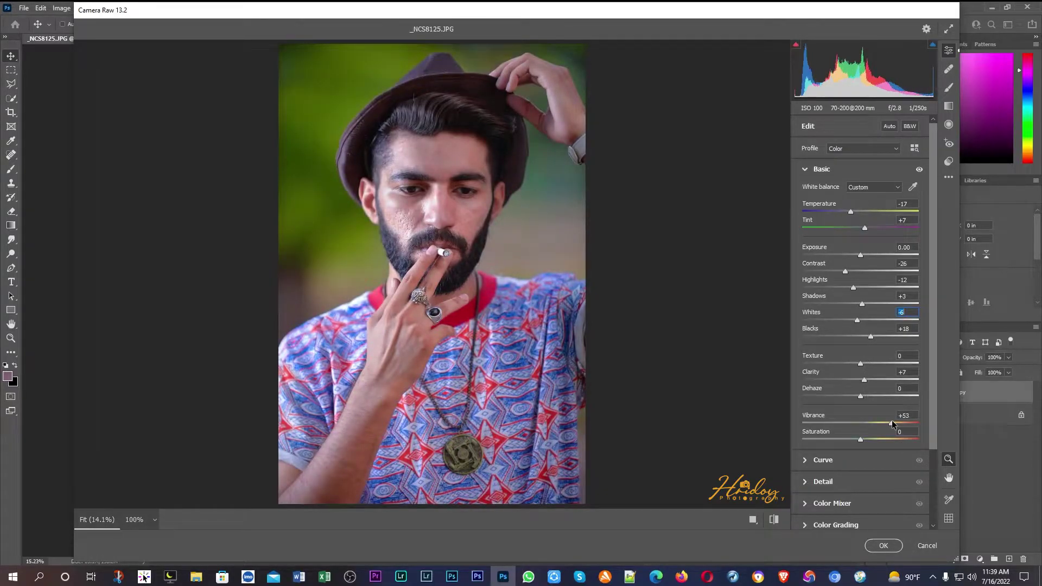
Adjust the blue channel curve, lowering the white point to output 225 and moving the black point to input 7.
{"action": "left_click", "coordinate": [847, 461]}
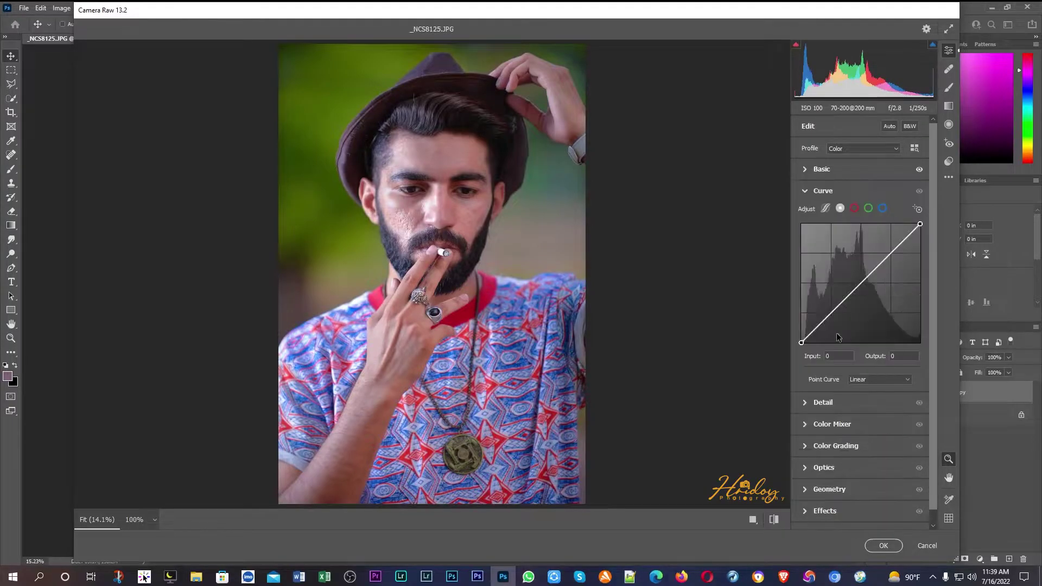
{"action": "left_click", "coordinate": [883, 209]}
{"action": "left_click_drag", "start_coordinate": [920, 224], "coordinate": [920, 238]}
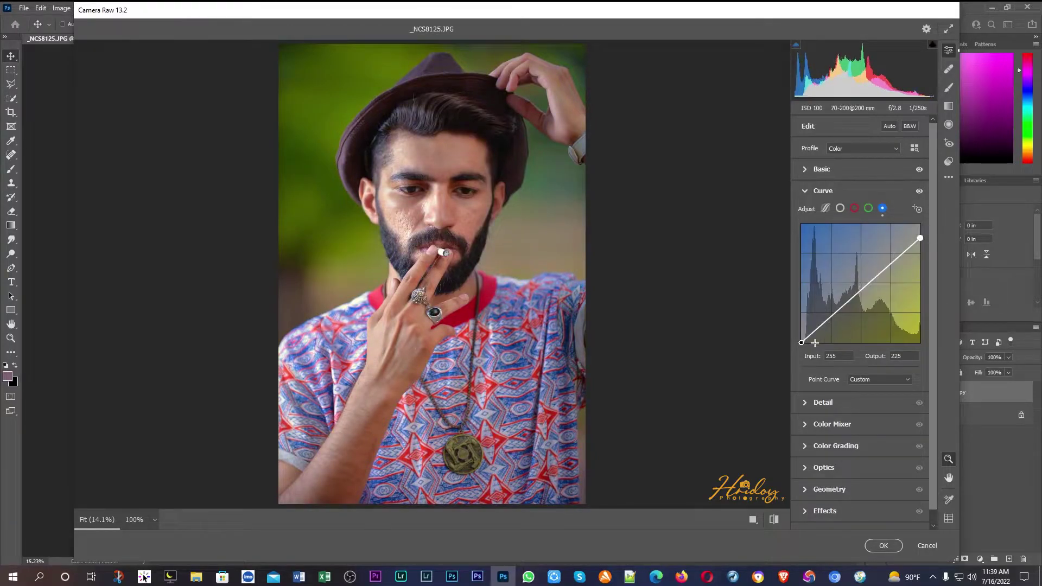
{"action": "mouse_move", "coordinate": [802, 343]}
{"action": "left_mouse_down"}
{"action": "mouse_move", "coordinate": [802, 323]}
{"action": "mouse_move", "coordinate": [804, 343]}
{"action": "left_mouse_up"}
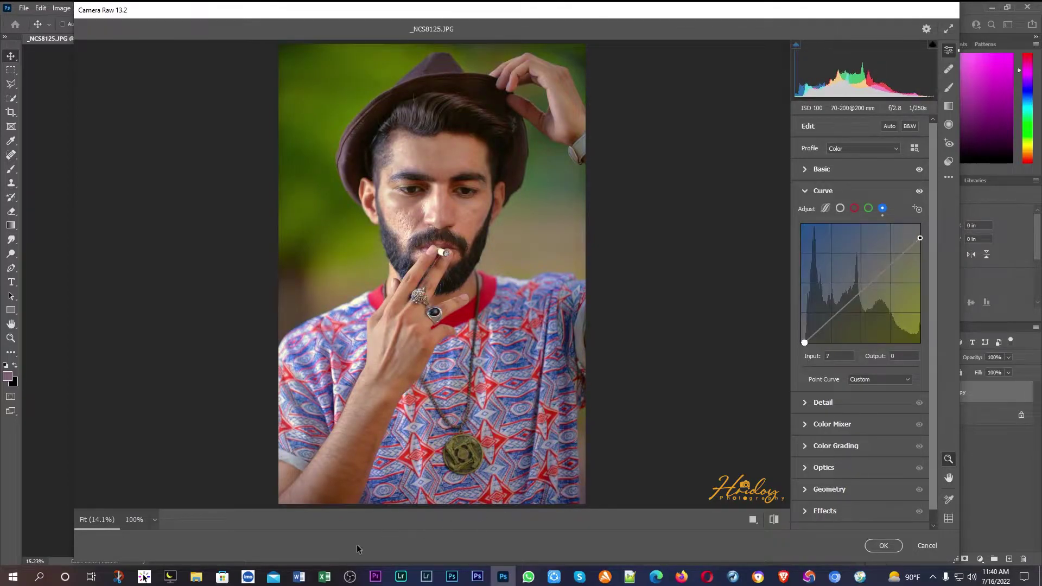
{"action": "right_click", "coordinate": [349, 577]}
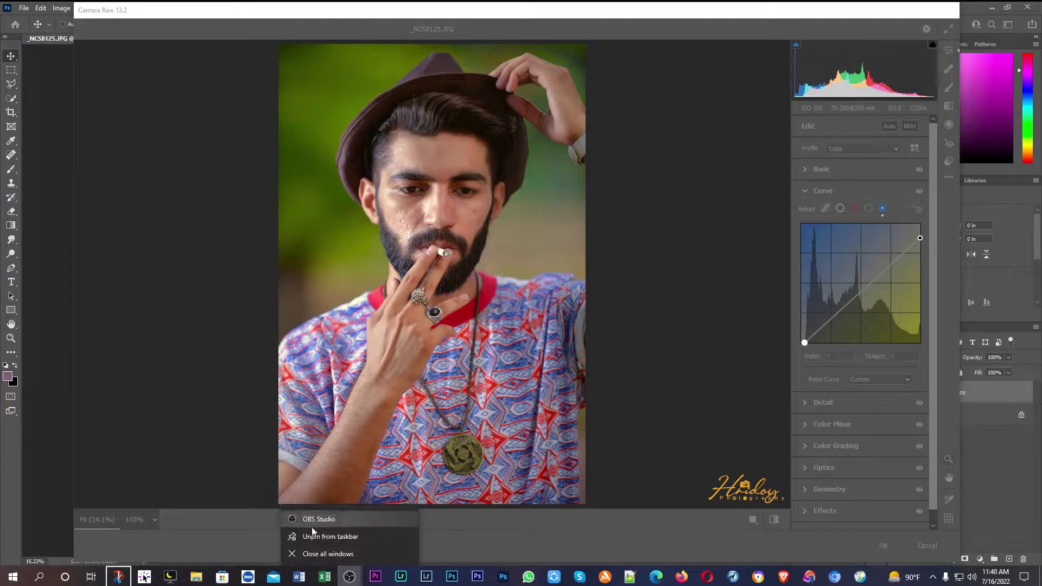
{"action": "left_click", "coordinate": [304, 545]}
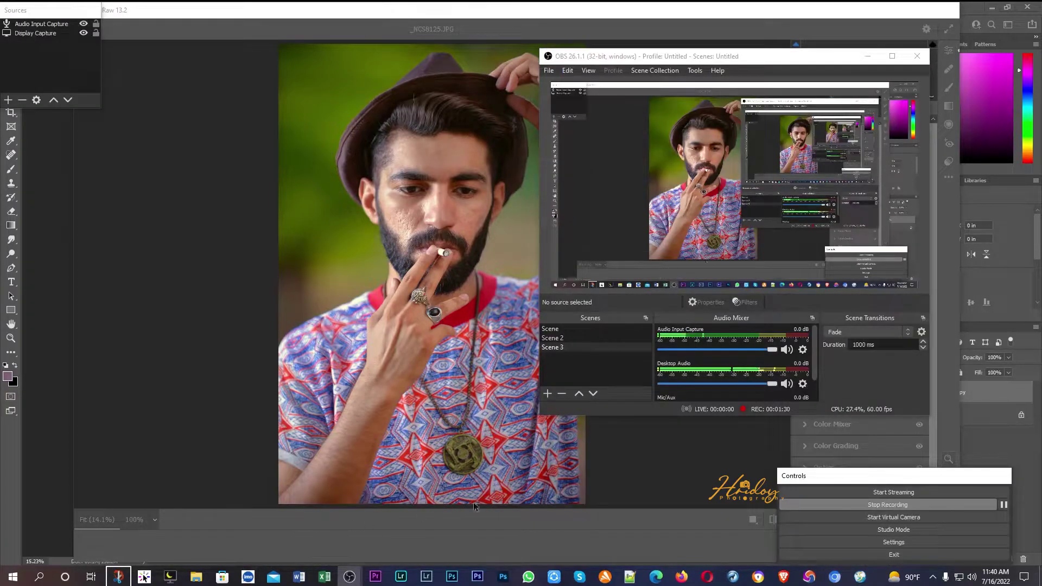
{"action": "left_click", "coordinate": [728, 459]}
{"action": "left_click", "coordinate": [730, 451]}
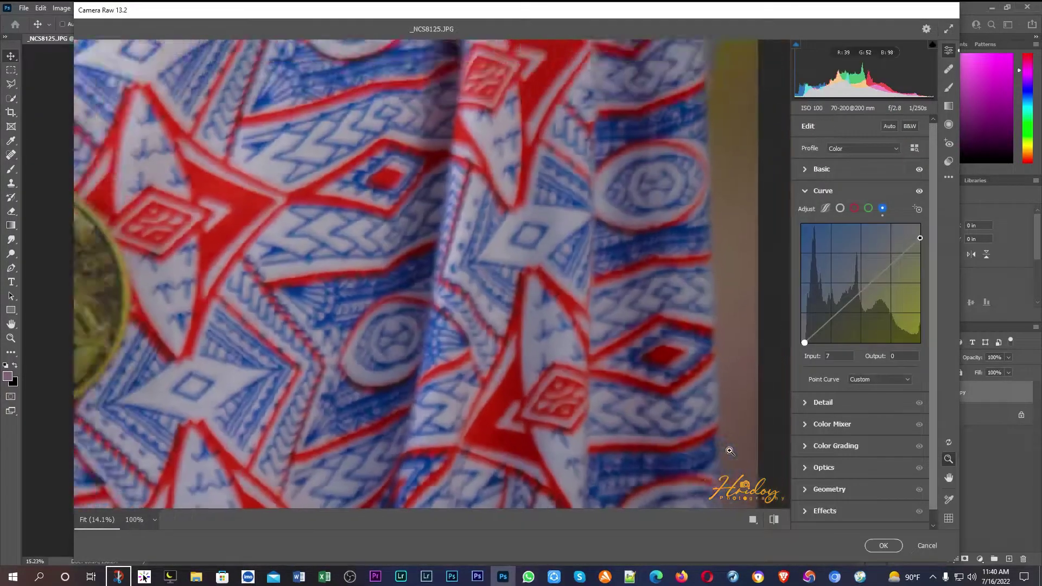
{"action": "left_click", "coordinate": [730, 451]}
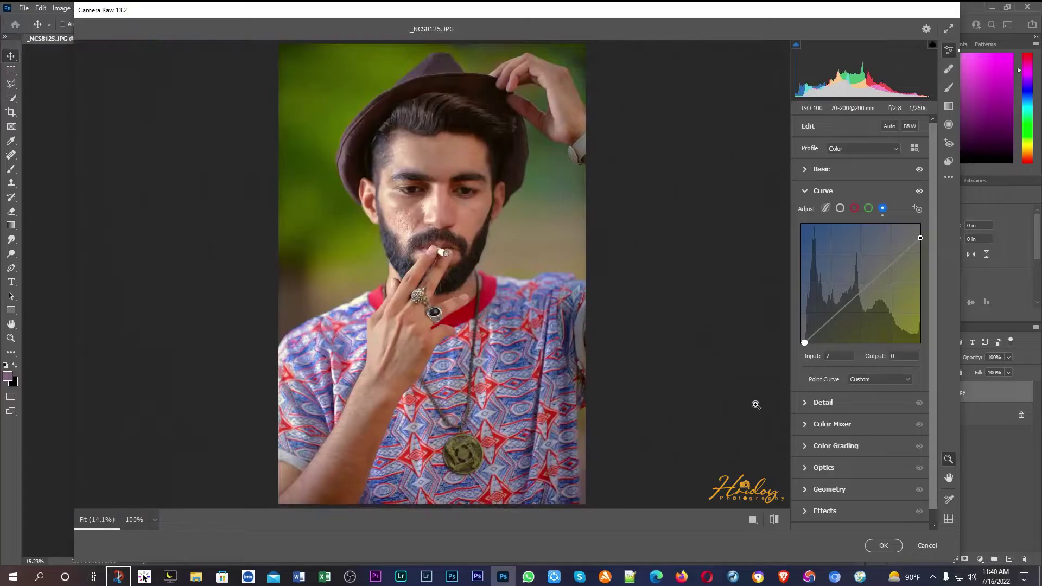
Show before and after side by side and set the Color Mixer's Yellows hue to +14, keeping Oranges and Aquas at 0.
{"action": "left_click", "coordinate": [754, 520]}
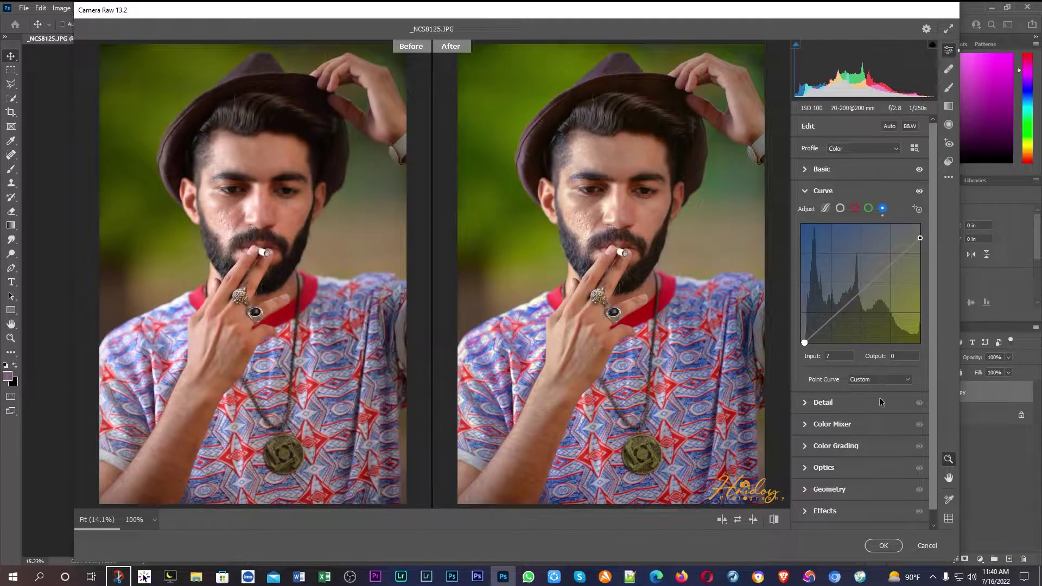
{"action": "scroll", "coordinate": [884, 396], "scroll_direction": "down", "scroll_amount": 1}
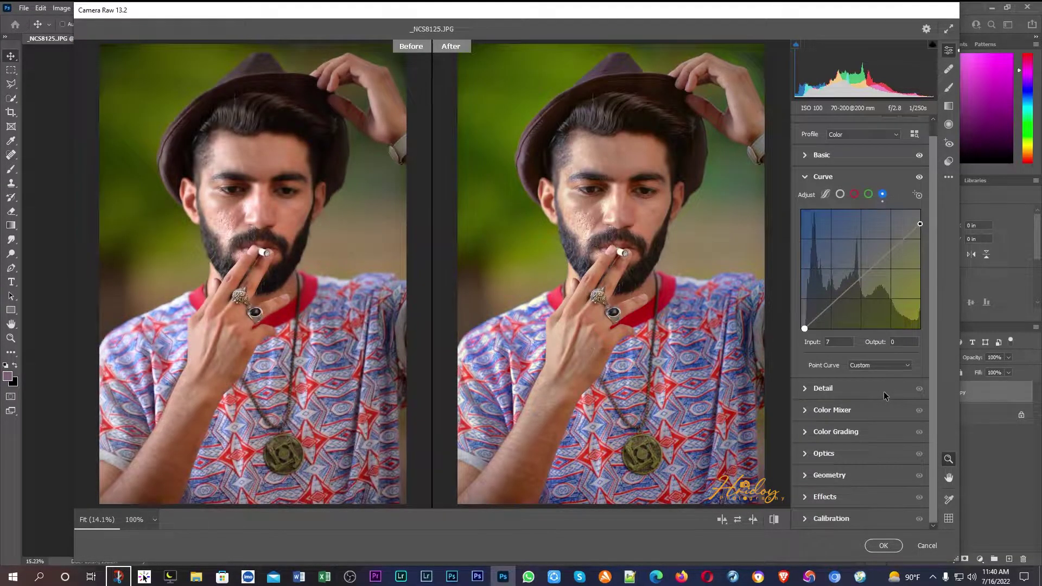
{"action": "left_click", "coordinate": [844, 435]}
{"action": "left_click", "coordinate": [846, 234]}
{"action": "scroll", "coordinate": [846, 235], "scroll_direction": "down", "scroll_amount": 5}
{"action": "left_click_drag", "start_coordinate": [861, 214], "coordinate": [920, 263]}
{"action": "double_click", "coordinate": [888, 213]}
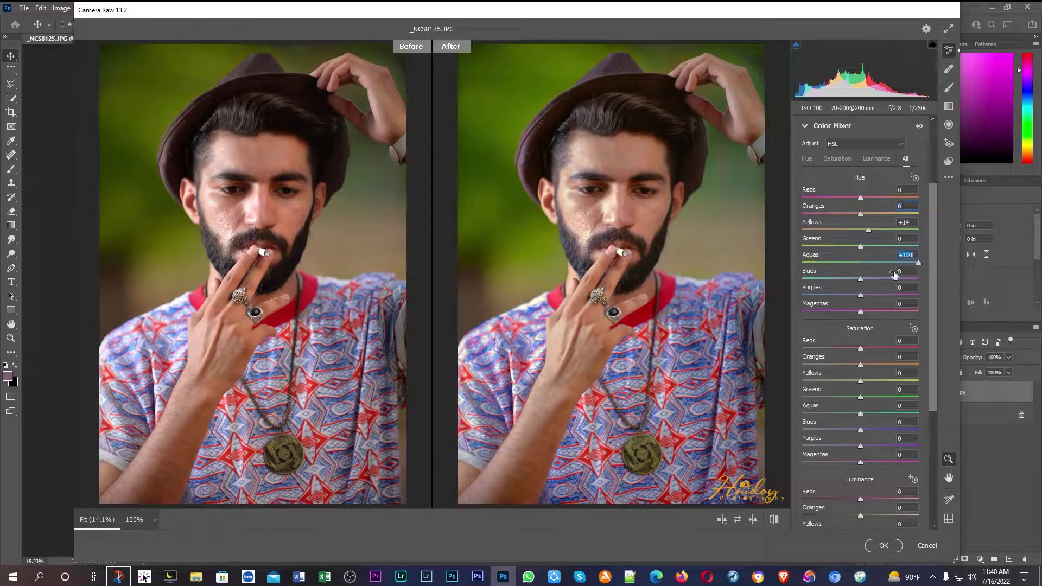
{"action": "type", "text": "0"}
Set the Color Mixer saturation to Reds +21, Oranges -9, Yellows +15, Greens -100, Aquas -1, Blues +64 and Purples 0.
{"action": "left_click_drag", "start_coordinate": [862, 365], "coordinate": [792, 403]}
{"action": "left_click", "coordinate": [870, 381]}
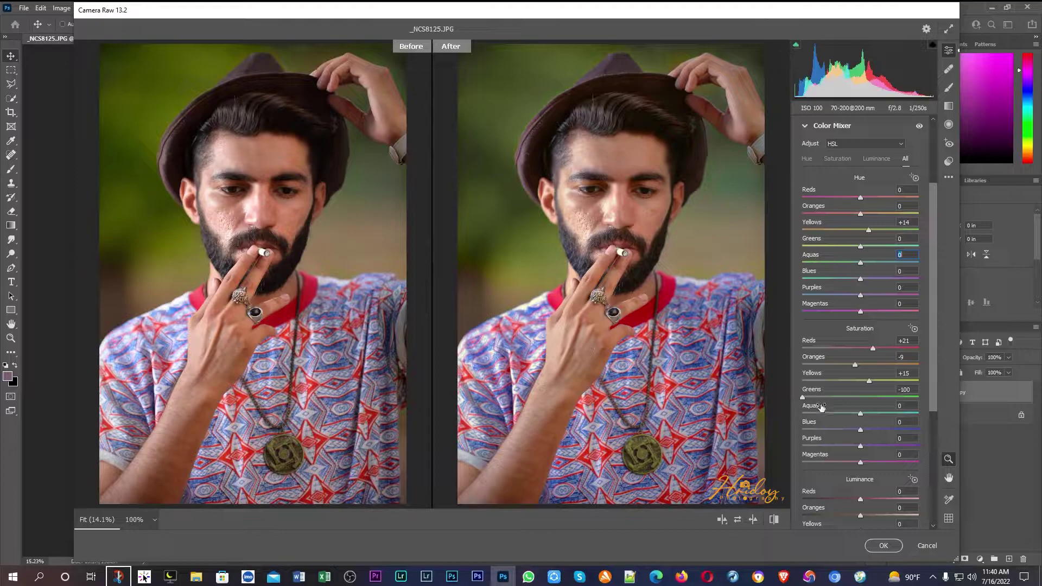
{"action": "left_click_drag", "start_coordinate": [868, 417], "coordinate": [958, 427]}
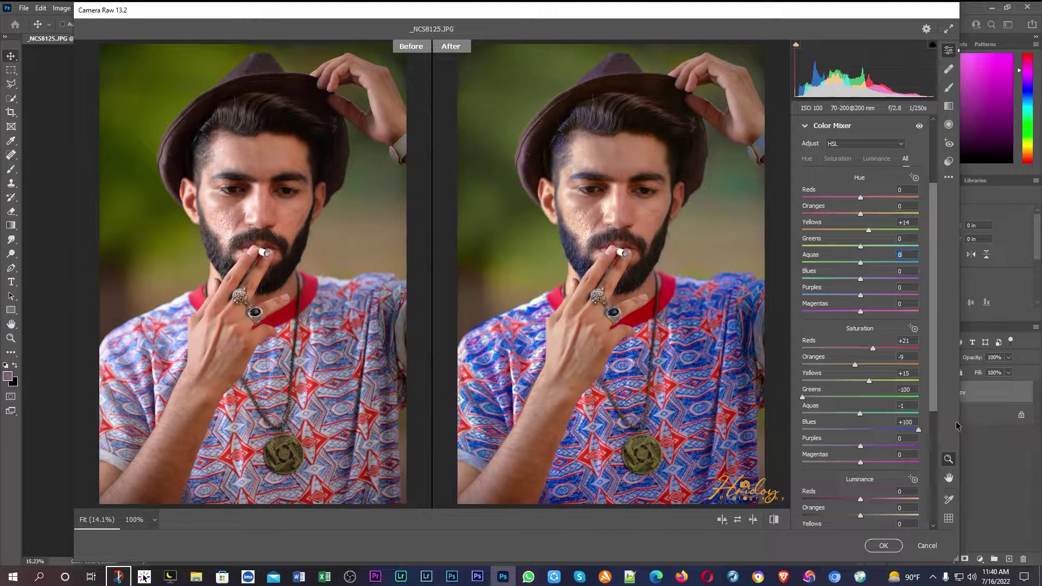
{"action": "left_click_drag", "start_coordinate": [873, 445], "coordinate": [806, 444]}
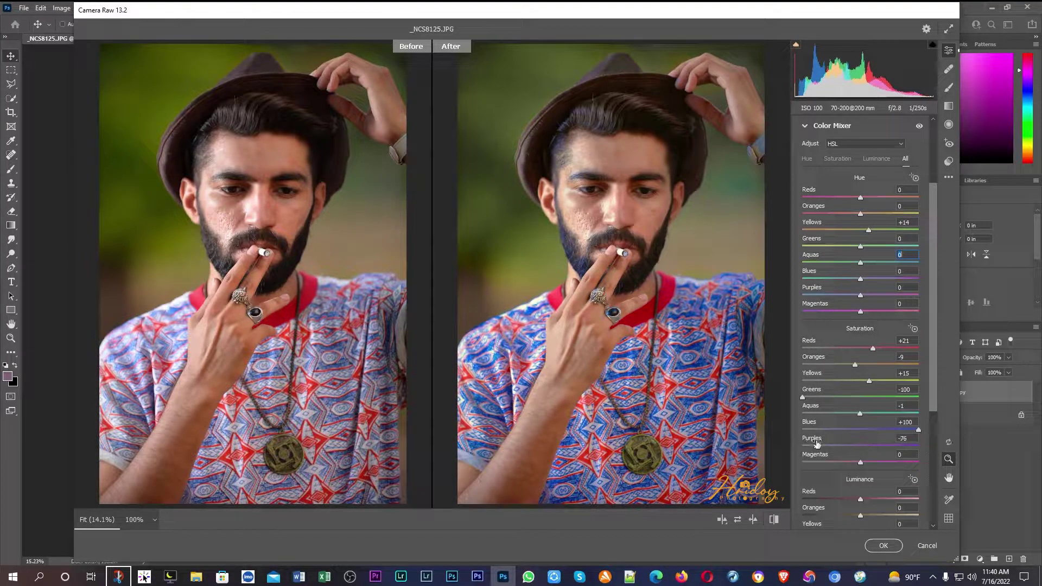
{"action": "double_click", "coordinate": [805, 440]}
{"action": "scroll", "coordinate": [893, 347], "scroll_direction": "down", "scroll_amount": 3}
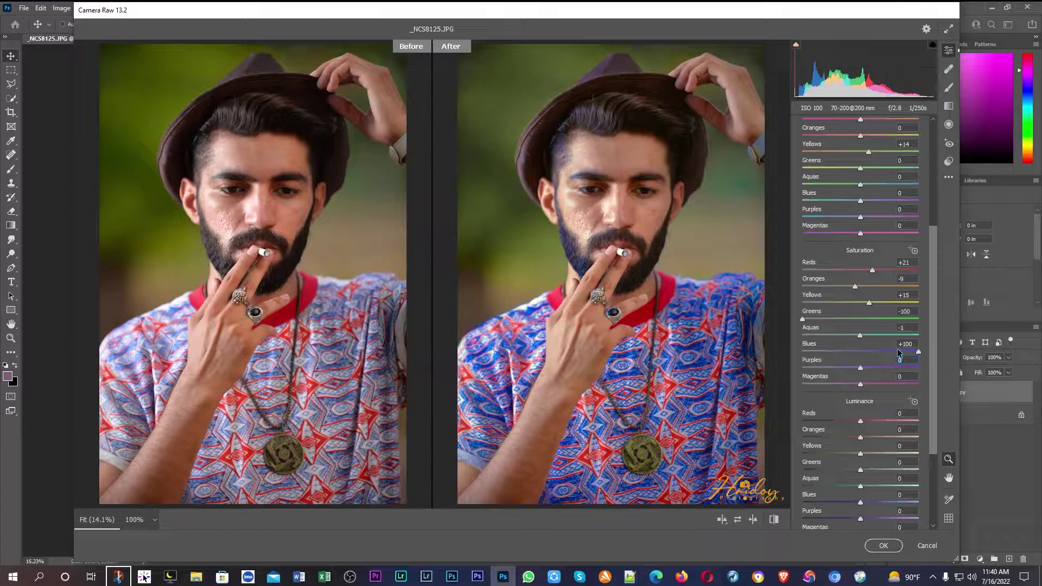
{"action": "left_click", "coordinate": [898, 352]}
Set the Color Mixer luminance to Oranges +69, Yellows +100 and Blues +15.
{"action": "left_click_drag", "start_coordinate": [860, 438], "coordinate": [943, 449]}
{"action": "scroll", "coordinate": [864, 445], "scroll_direction": "down", "scroll_amount": 1}
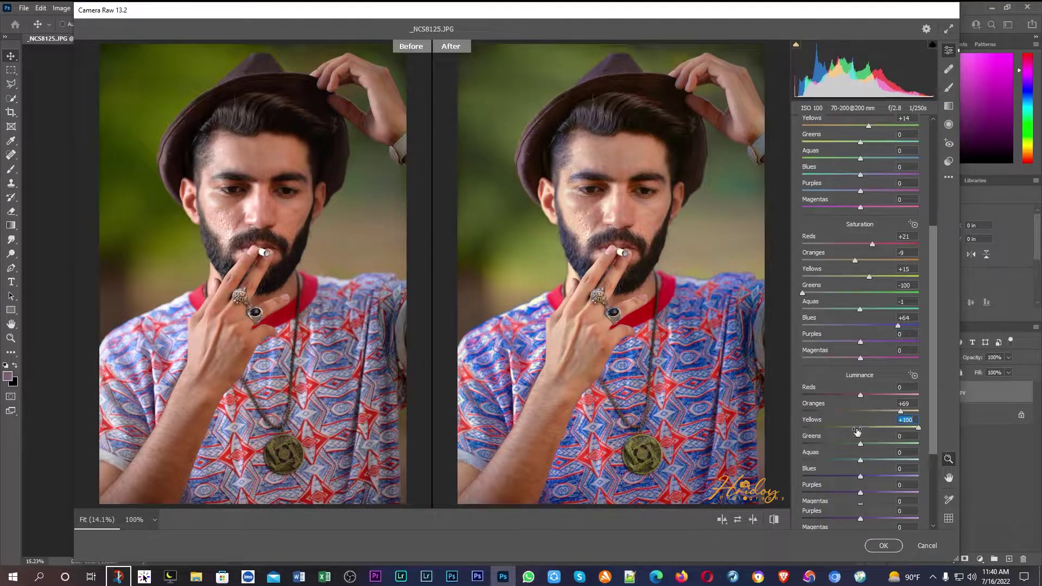
{"action": "scroll", "coordinate": [857, 432], "scroll_direction": "down", "scroll_amount": 4}
{"action": "left_click_drag", "start_coordinate": [861, 378], "coordinate": [870, 377]}
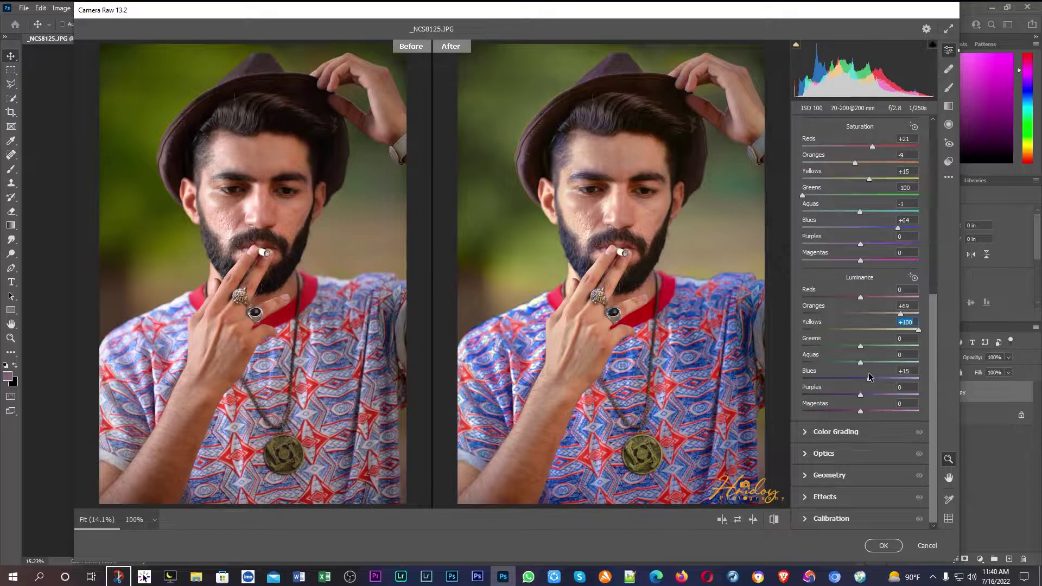
Shift the Color Grading highlights slightly toward blue, check the portrait against the original and apply the Camera Raw filter.
{"action": "left_click", "coordinate": [858, 431]}
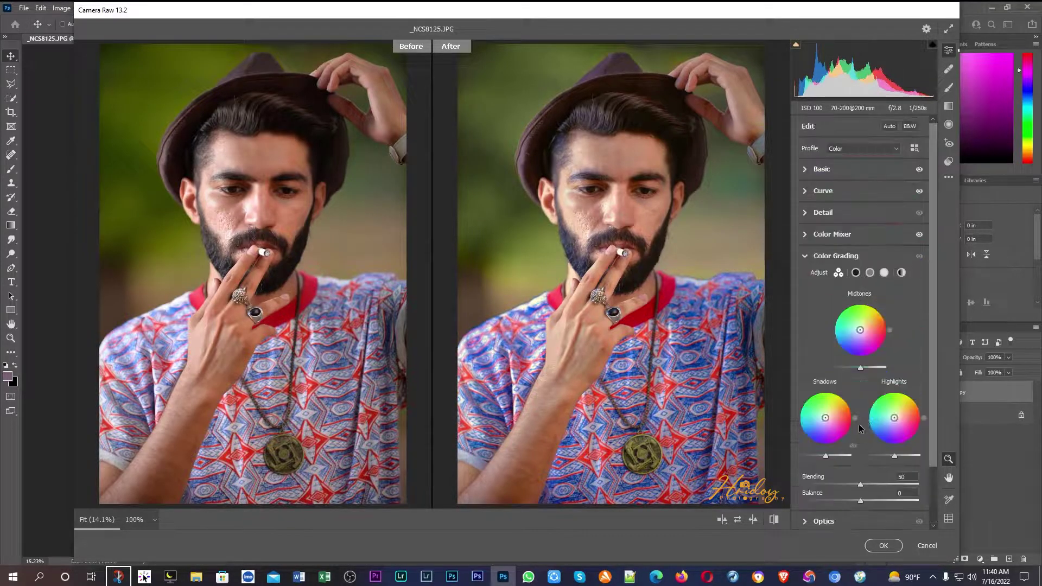
{"action": "mouse_move", "coordinate": [895, 418]}
{"action": "left_mouse_down"}
{"action": "mouse_move", "coordinate": [903, 414]}
{"action": "mouse_move", "coordinate": [894, 418]}
{"action": "left_mouse_up"}
{"action": "left_click", "coordinate": [641, 224]}
{"action": "scroll", "coordinate": [598, 210], "scroll_direction": "down", "scroll_amount": 5}
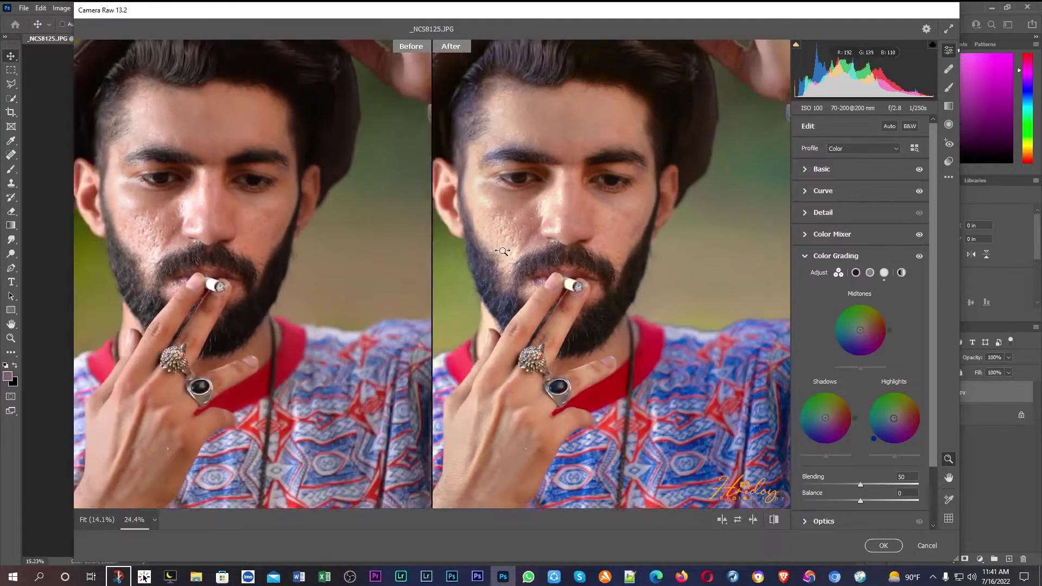
{"action": "scroll", "coordinate": [630, 235], "scroll_direction": "down", "scroll_amount": 3}
{"action": "scroll", "coordinate": [597, 245], "scroll_direction": "up", "scroll_amount": 2}
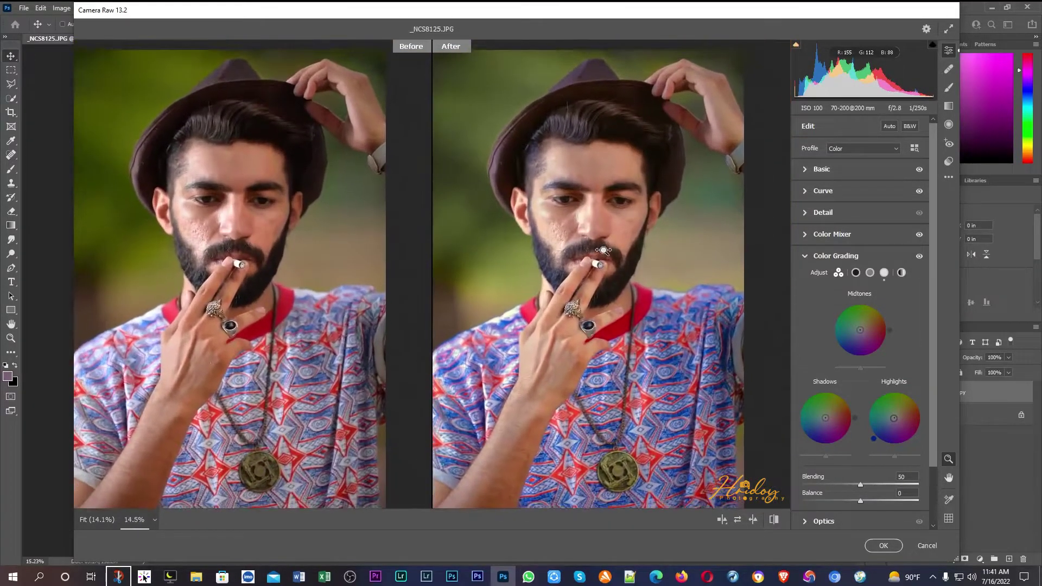
{"action": "scroll", "coordinate": [594, 251], "scroll_direction": "up", "scroll_amount": 2}
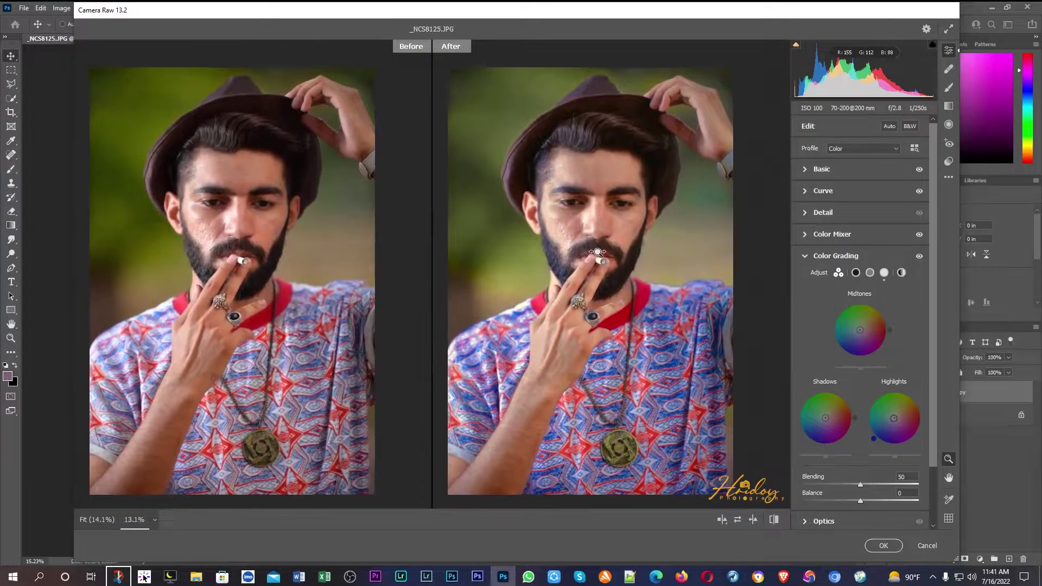
{"action": "left_click", "coordinate": [883, 545]}
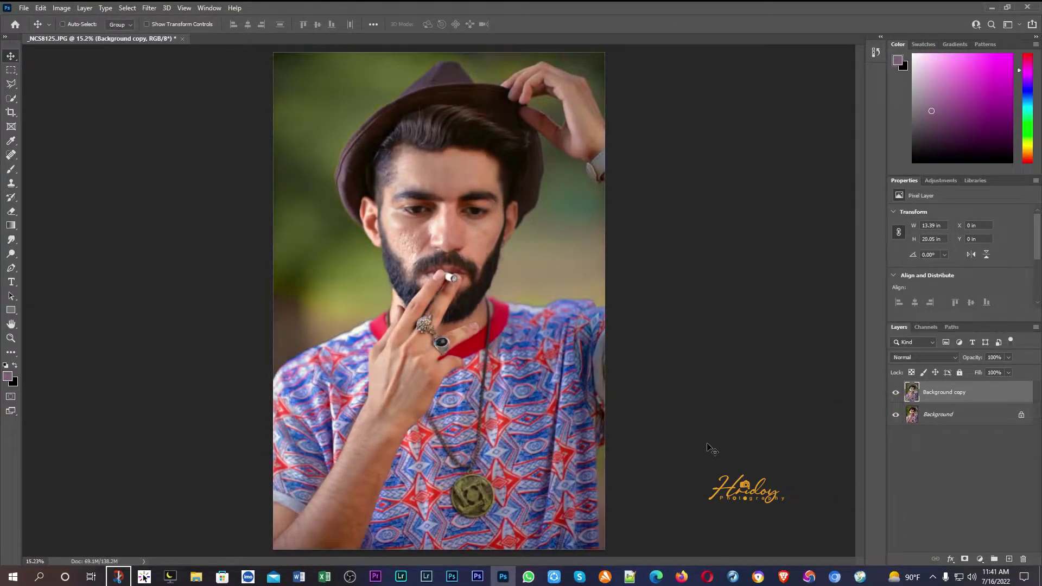
Toggle the Background copy layer's visibility to compare it with the original, and duplicate the layer.
{"action": "left_click", "coordinate": [897, 392]}
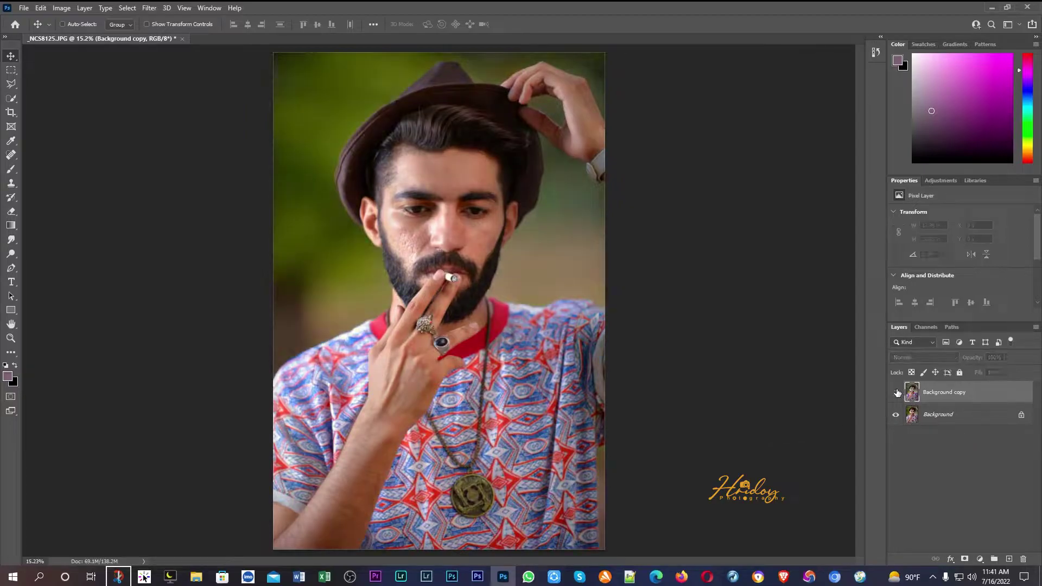
{"action": "left_click", "coordinate": [897, 392]}
{"action": "left_click_drag", "start_coordinate": [954, 399], "coordinate": [1009, 559]}
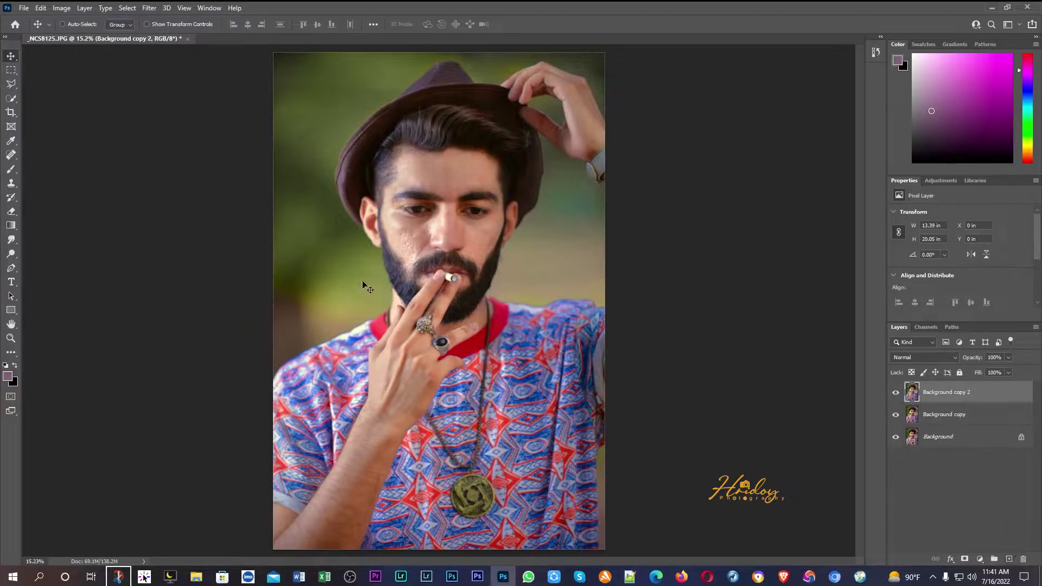
Activate the Brush tool with the topmost duplicate layer selected.
{"action": "left_click", "coordinate": [11, 173]}
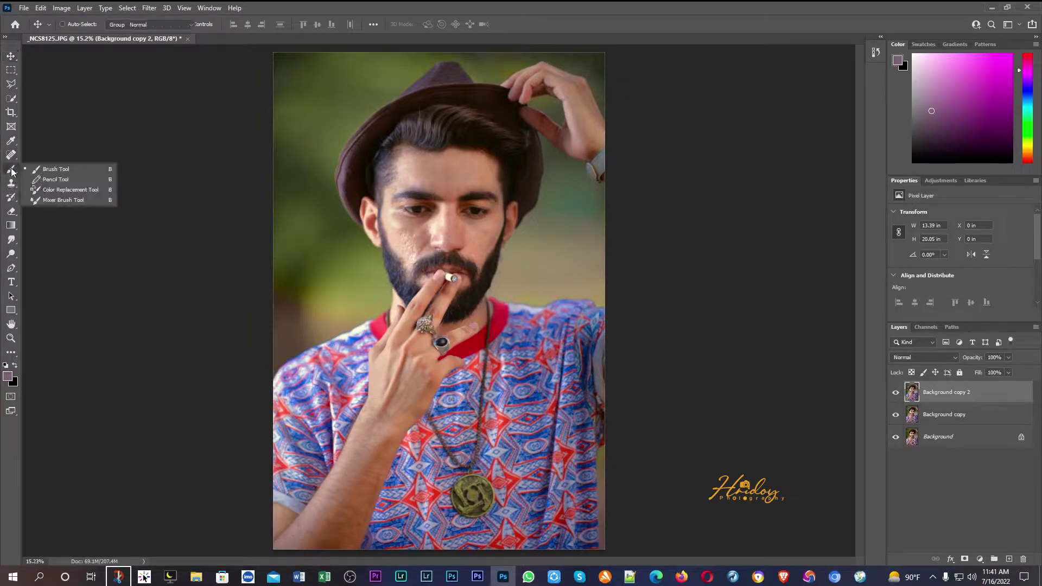
{"action": "left_click", "coordinate": [961, 479]}
{"action": "left_click", "coordinate": [927, 393]}
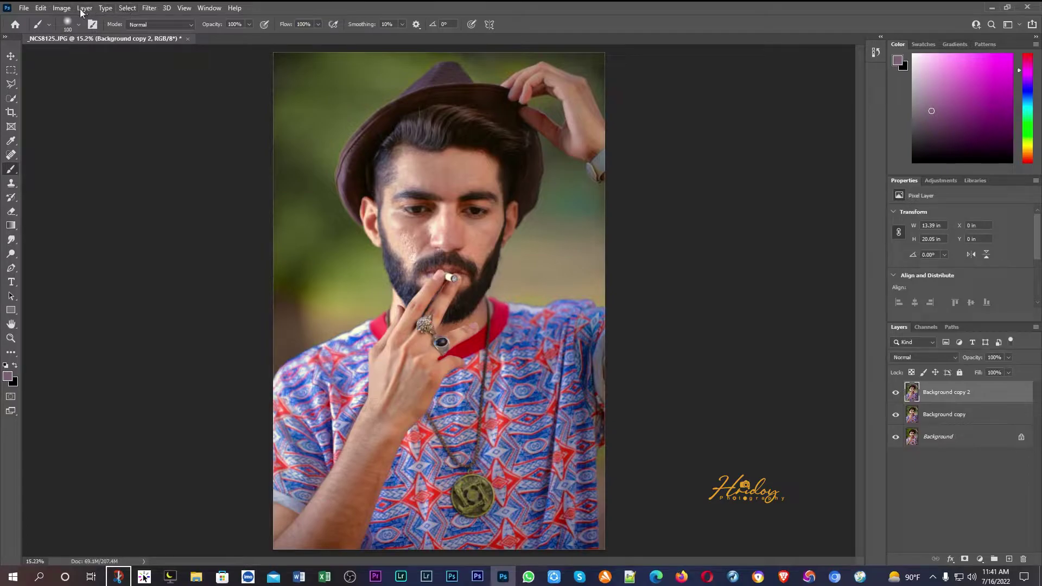
Try raising the shadow output level to 15 in a Levels adjustment on Background copy 2, and return it to 0.
{"action": "left_click", "coordinate": [61, 7]}
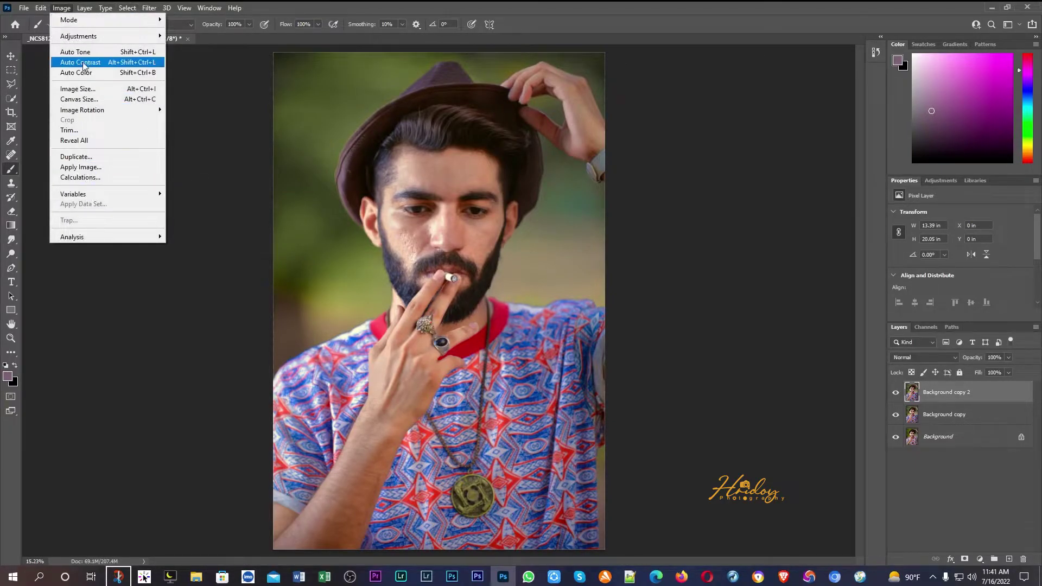
{"action": "mouse_move", "coordinate": [90, 36]}
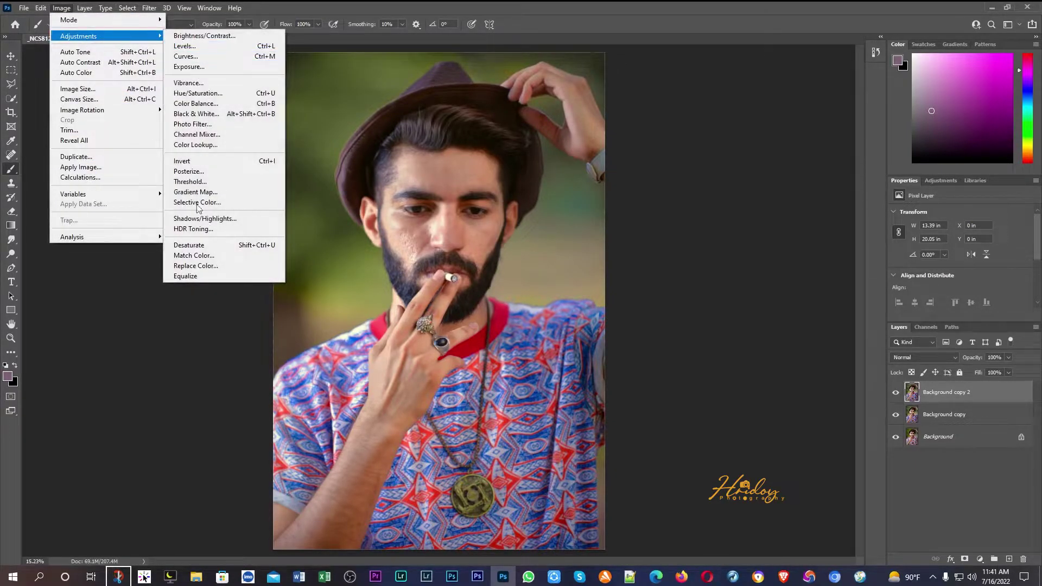
{"action": "left_click", "coordinate": [205, 47]}
{"action": "left_click_drag", "start_coordinate": [497, 121], "coordinate": [836, 121]}
{"action": "mouse_move", "coordinate": [717, 284]}
{"action": "left_mouse_down"}
{"action": "mouse_move", "coordinate": [778, 278]}
{"action": "mouse_move", "coordinate": [722, 278]}
{"action": "left_mouse_up"}
{"action": "mouse_move", "coordinate": [848, 285]}
{"action": "left_mouse_down"}
{"action": "mouse_move", "coordinate": [833, 284]}
{"action": "mouse_move", "coordinate": [862, 284]}
{"action": "left_mouse_up"}
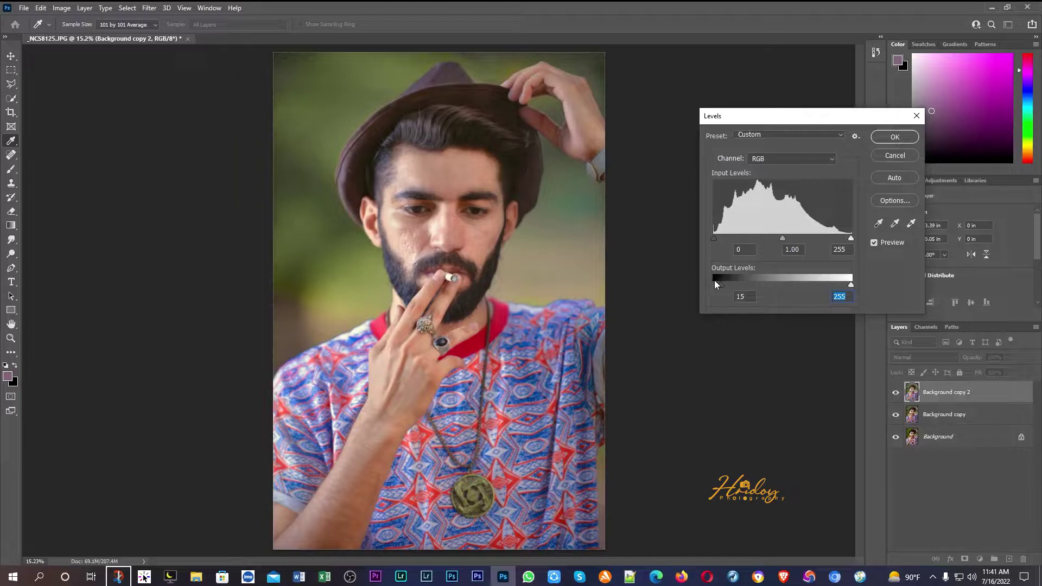
{"action": "left_click_drag", "start_coordinate": [719, 286], "coordinate": [694, 289]}
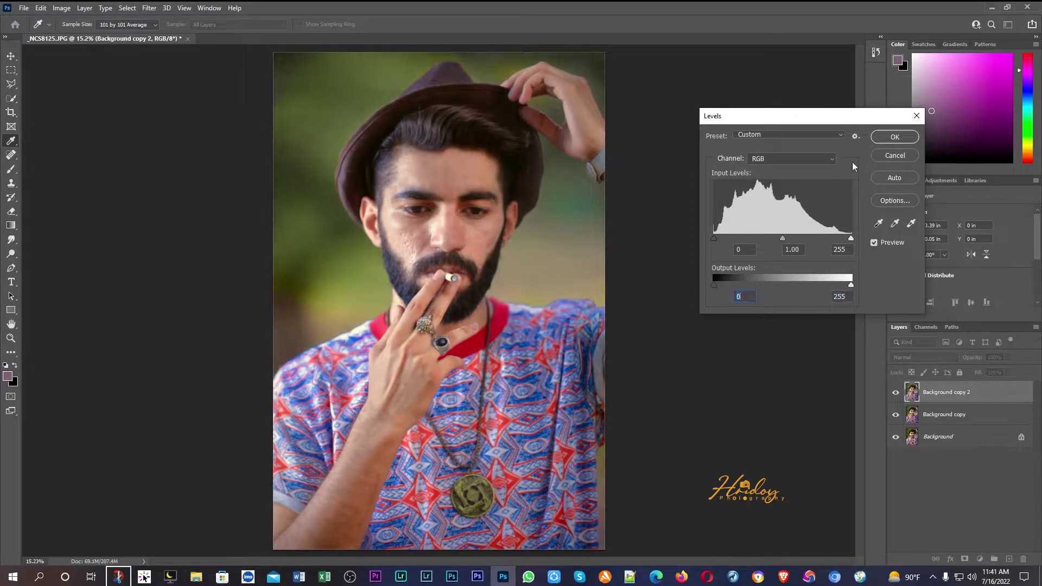
{"action": "left_click", "coordinate": [901, 136]}
{"action": "right_click", "coordinate": [977, 395]}
{"action": "left_click", "coordinate": [889, 426]}
{"action": "left_click_drag", "start_coordinate": [972, 393], "coordinate": [1009, 560]}
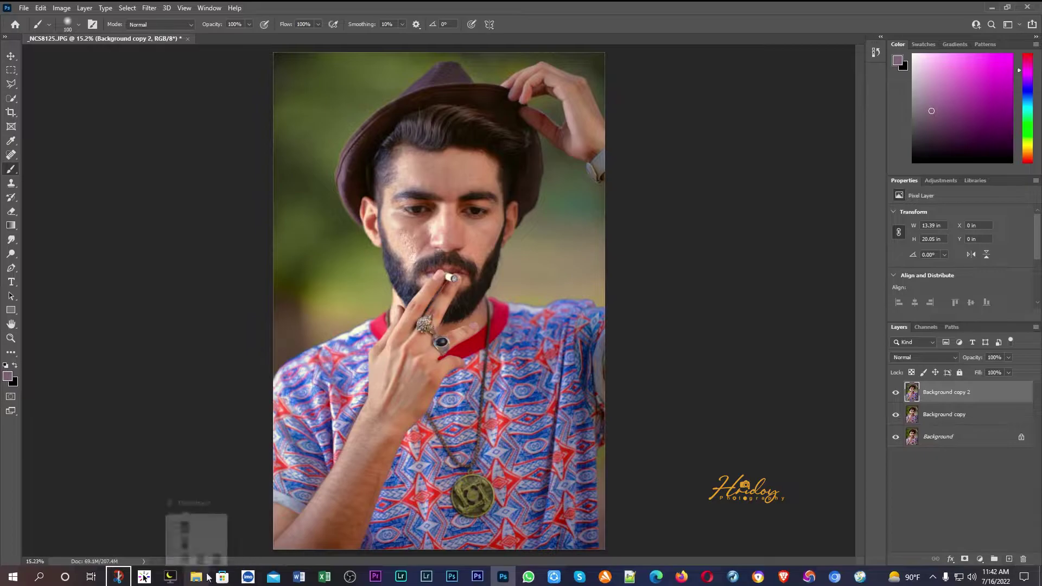
{"action": "mouse_move", "coordinate": [350, 577]}
{"action": "left_click", "coordinate": [301, 542]}
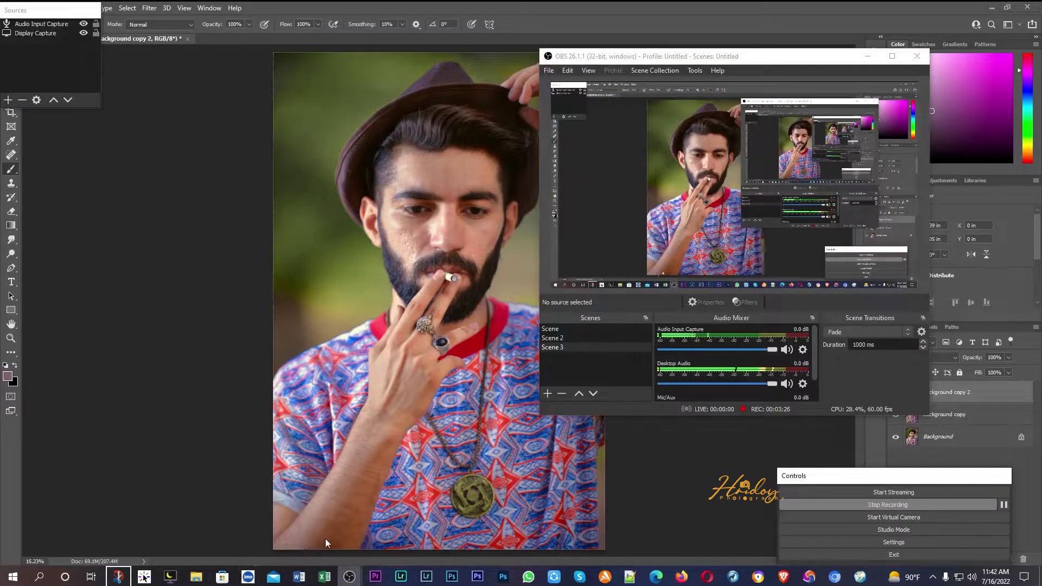
Activate the Mixer Brush tool for Background copy 2 and set the foreground color to white.
{"action": "left_click", "coordinate": [712, 443]}
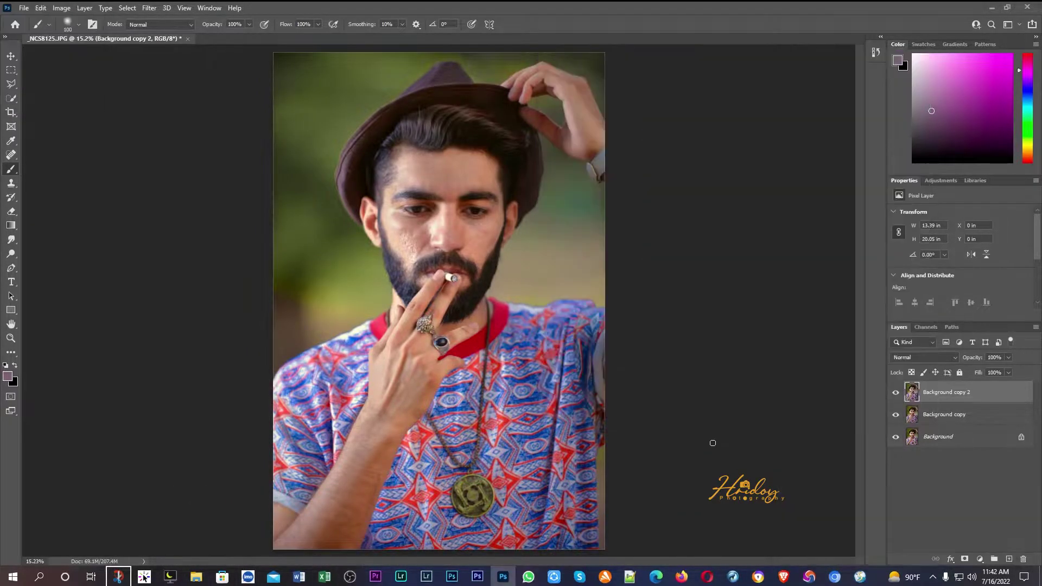
{"action": "right_click", "coordinate": [13, 170]}
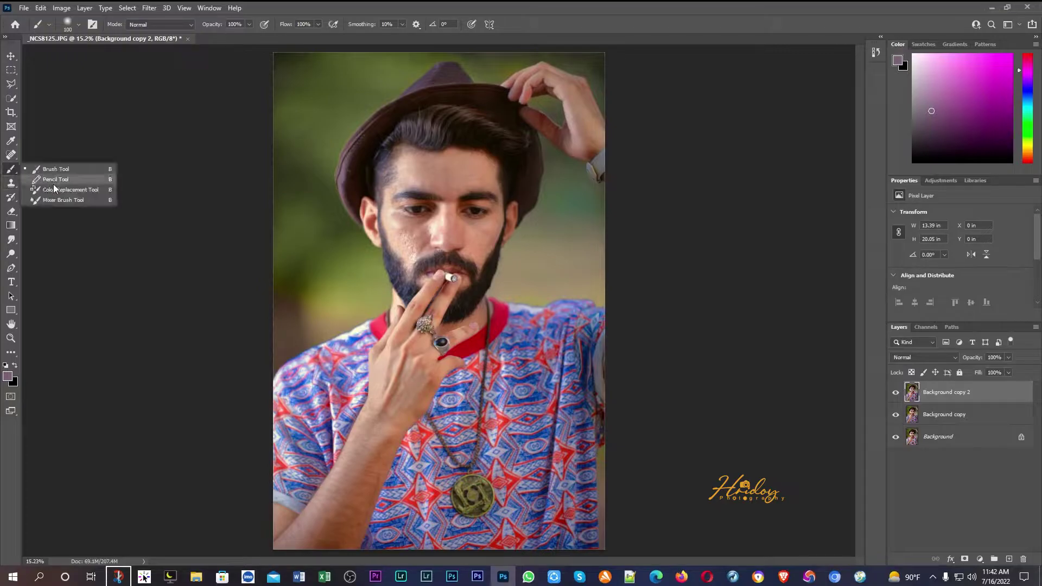
{"action": "left_click", "coordinate": [53, 201]}
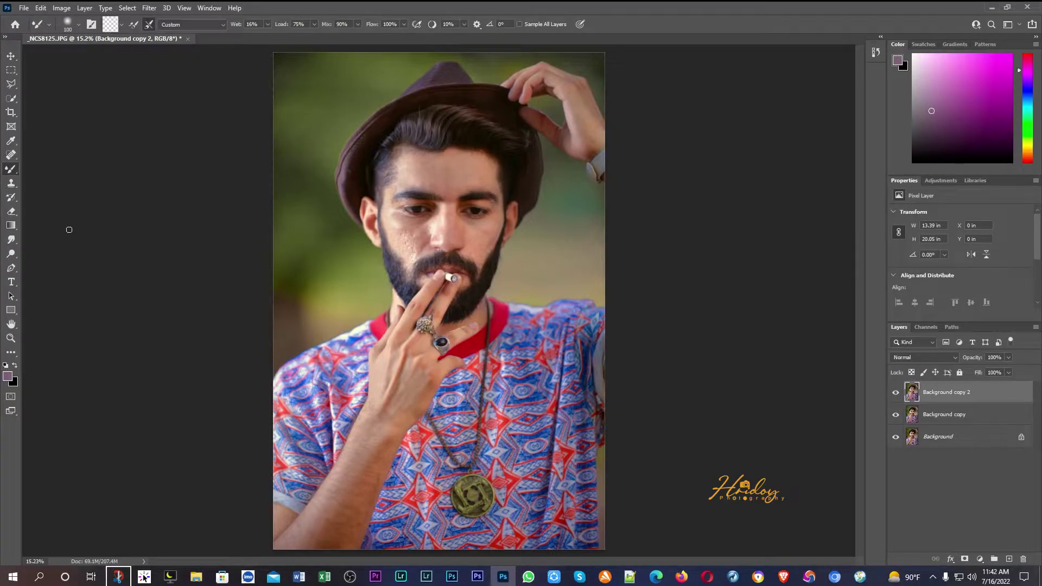
{"action": "key", "text": "d"}
{"action": "key", "text": "x"}
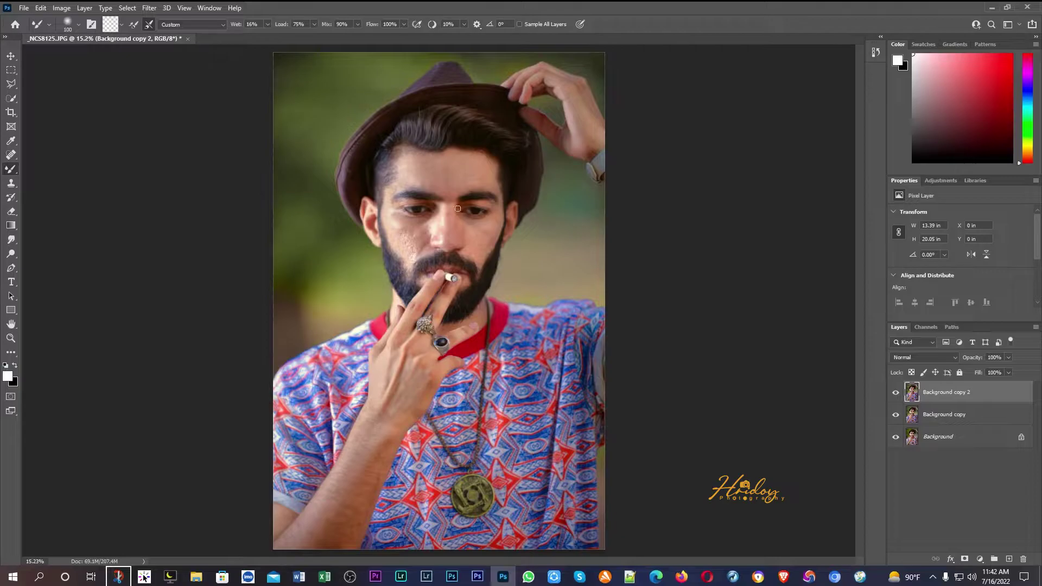
Smooth the skin at the image-left upper corner of the forehead with the Mixer Brush at size 150.
{"action": "scroll", "coordinate": [430, 173], "scroll_direction": "up", "scroll_amount": 5}
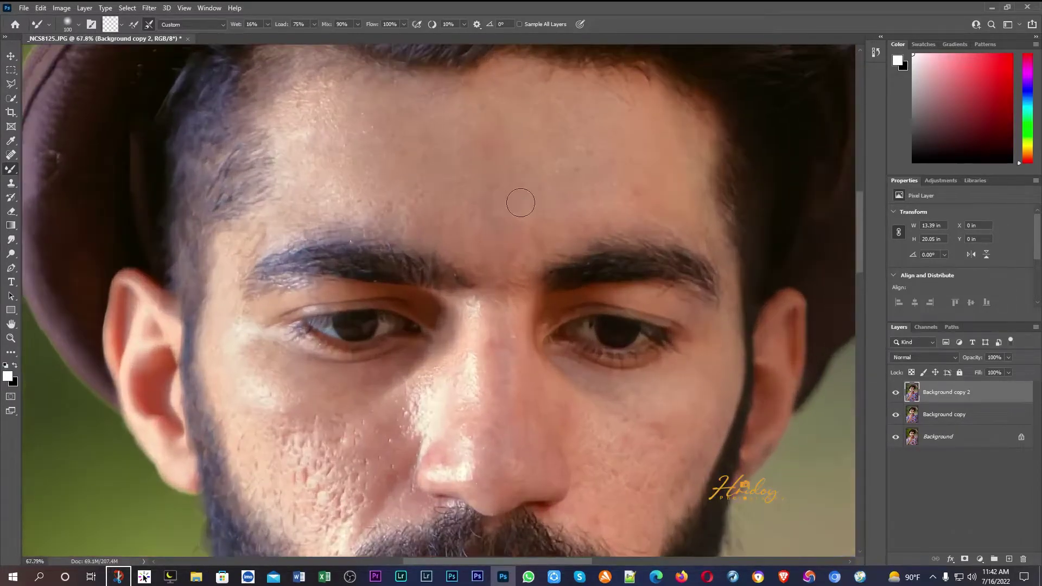
{"action": "scroll", "coordinate": [515, 203], "scroll_direction": "down", "scroll_amount": 5}
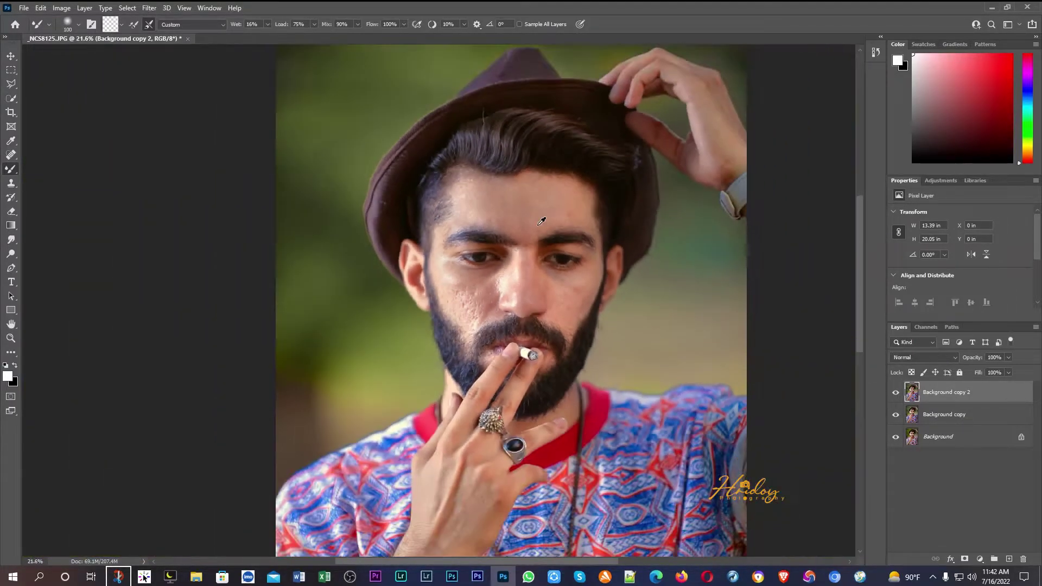
{"action": "scroll", "coordinate": [542, 221], "scroll_direction": "down", "scroll_amount": 1}
{"action": "scroll", "coordinate": [485, 163], "scroll_direction": "up", "scroll_amount": 5}
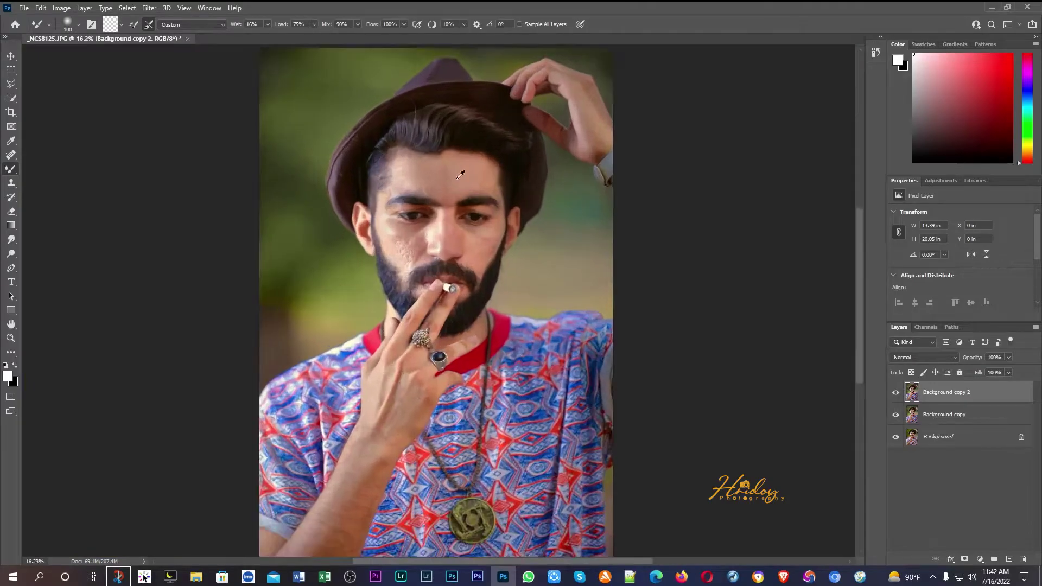
{"action": "scroll", "coordinate": [457, 172], "scroll_direction": "up", "scroll_amount": 2}
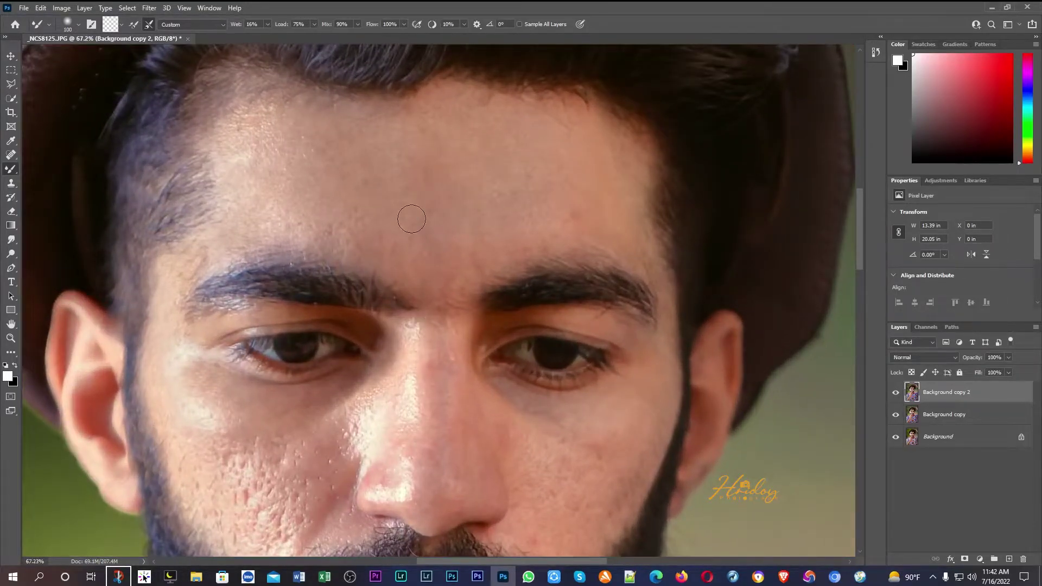
{"action": "scroll", "coordinate": [411, 219], "scroll_direction": "up", "scroll_amount": 1}
{"action": "key", "text": "bracketright"}
{"action": "key", "text": "bracketright"}
{"action": "key", "text": "bracketright"}
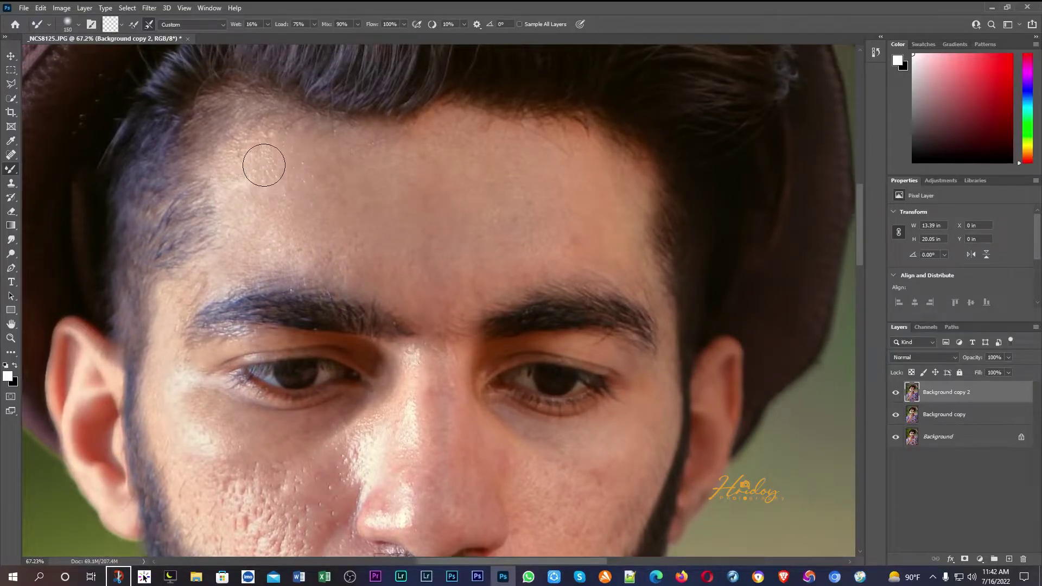
{"action": "mouse_move", "coordinate": [262, 162]}
{"action": "left_mouse_down"}
{"action": "mouse_move", "coordinate": [287, 200]}
{"action": "mouse_move", "coordinate": [263, 161]}
{"action": "mouse_move", "coordinate": [296, 199]}
{"action": "mouse_move", "coordinate": [278, 156]}
{"action": "mouse_move", "coordinate": [297, 170]}
{"action": "left_mouse_up"}
{"action": "key", "text": "bracketright"}
Blend the skin across the whole forehead with a larger Mixer Brush and dismiss the Internet Download Manager dialog.
{"action": "mouse_move", "coordinate": [262, 186]}
{"action": "left_mouse_down"}
{"action": "mouse_move", "coordinate": [250, 163]}
{"action": "mouse_move", "coordinate": [272, 147]}
{"action": "mouse_move", "coordinate": [368, 193]}
{"action": "mouse_move", "coordinate": [361, 179]}
{"action": "mouse_move", "coordinate": [311, 169]}
{"action": "mouse_move", "coordinate": [406, 178]}
{"action": "mouse_move", "coordinate": [389, 164]}
{"action": "mouse_move", "coordinate": [394, 154]}
{"action": "mouse_move", "coordinate": [512, 160]}
{"action": "mouse_move", "coordinate": [428, 145]}
{"action": "mouse_move", "coordinate": [485, 150]}
{"action": "mouse_move", "coordinate": [554, 168]}
{"action": "mouse_move", "coordinate": [545, 170]}
{"action": "mouse_move", "coordinate": [595, 216]}
{"action": "mouse_move", "coordinate": [415, 216]}
{"action": "mouse_move", "coordinate": [328, 203]}
{"action": "mouse_move", "coordinate": [258, 166]}
{"action": "mouse_move", "coordinate": [276, 219]}
{"action": "mouse_move", "coordinate": [256, 182]}
{"action": "mouse_move", "coordinate": [261, 224]}
{"action": "mouse_move", "coordinate": [246, 181]}
{"action": "mouse_move", "coordinate": [260, 225]}
{"action": "mouse_move", "coordinate": [283, 238]}
{"action": "mouse_move", "coordinate": [394, 262]}
{"action": "mouse_move", "coordinate": [303, 215]}
{"action": "mouse_move", "coordinate": [431, 258]}
{"action": "mouse_move", "coordinate": [465, 230]}
{"action": "mouse_move", "coordinate": [514, 223]}
{"action": "mouse_move", "coordinate": [458, 218]}
{"action": "mouse_move", "coordinate": [455, 258]}
{"action": "mouse_move", "coordinate": [581, 240]}
{"action": "left_mouse_up"}
{"action": "key", "text": "bracketright"}
{"action": "key", "text": "bracketright"}
{"action": "key", "text": "bracketleft"}
{"action": "key", "text": "bracketleft"}
{"action": "key", "text": "bracketright"}
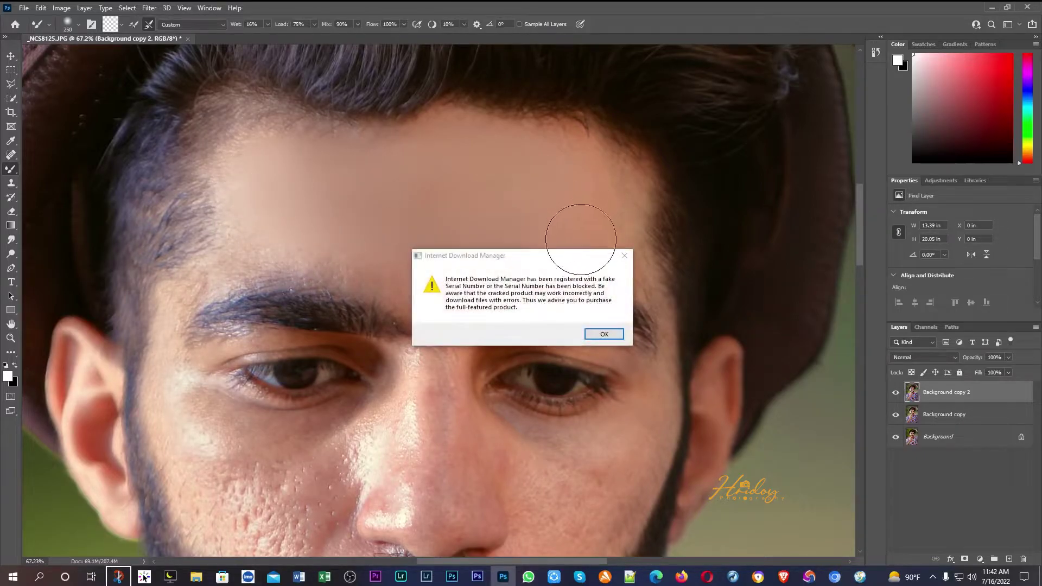
{"action": "left_click", "coordinate": [604, 334]}
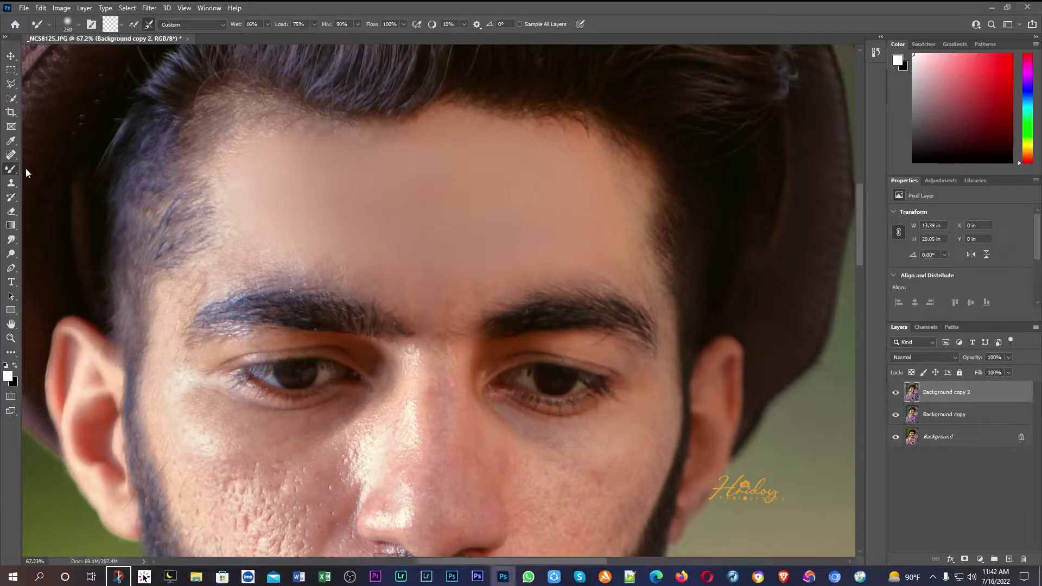
Even out the forehead again and smooth the skin above the brows and down the image-left temple with smaller brush sizes.
{"action": "mouse_move", "coordinate": [295, 170]}
{"action": "left_mouse_down"}
{"action": "mouse_move", "coordinate": [438, 163]}
{"action": "mouse_move", "coordinate": [568, 181]}
{"action": "mouse_move", "coordinate": [604, 198]}
{"action": "left_mouse_up"}
{"action": "key", "text": "bracketleft"}
{"action": "key", "text": "bracketleft"}
{"action": "key", "text": "bracketleft"}
{"action": "mouse_move", "coordinate": [461, 286]}
{"action": "left_mouse_down"}
{"action": "mouse_move", "coordinate": [351, 262]}
{"action": "mouse_move", "coordinate": [253, 277]}
{"action": "mouse_move", "coordinate": [297, 240]}
{"action": "mouse_move", "coordinate": [215, 268]}
{"action": "mouse_move", "coordinate": [177, 302]}
{"action": "mouse_move", "coordinate": [243, 250]}
{"action": "mouse_move", "coordinate": [227, 171]}
{"action": "mouse_move", "coordinate": [238, 209]}
{"action": "mouse_move", "coordinate": [231, 159]}
{"action": "mouse_move", "coordinate": [243, 184]}
{"action": "mouse_move", "coordinate": [279, 146]}
{"action": "mouse_move", "coordinate": [259, 141]}
{"action": "mouse_move", "coordinate": [298, 222]}
{"action": "mouse_move", "coordinate": [252, 231]}
{"action": "mouse_move", "coordinate": [290, 252]}
{"action": "mouse_move", "coordinate": [356, 263]}
{"action": "left_mouse_up"}
{"action": "scroll", "coordinate": [442, 274], "scroll_direction": "down", "scroll_amount": 1}
{"action": "mouse_move", "coordinate": [395, 113]}
{"action": "left_mouse_down"}
{"action": "mouse_move", "coordinate": [309, 117]}
{"action": "mouse_move", "coordinate": [256, 102]}
{"action": "mouse_move", "coordinate": [418, 101]}
{"action": "mouse_move", "coordinate": [322, 128]}
{"action": "mouse_move", "coordinate": [284, 124]}
{"action": "mouse_move", "coordinate": [412, 105]}
{"action": "mouse_move", "coordinate": [288, 115]}
{"action": "mouse_move", "coordinate": [243, 143]}
{"action": "mouse_move", "coordinate": [245, 203]}
{"action": "mouse_move", "coordinate": [179, 277]}
{"action": "mouse_move", "coordinate": [177, 235]}
{"action": "mouse_move", "coordinate": [169, 257]}
{"action": "mouse_move", "coordinate": [165, 246]}
{"action": "mouse_move", "coordinate": [161, 332]}
{"action": "mouse_move", "coordinate": [166, 247]}
{"action": "mouse_move", "coordinate": [195, 215]}
{"action": "mouse_move", "coordinate": [178, 320]}
{"action": "left_mouse_up"}
{"action": "key", "text": "bracketleft"}
Smooth the textured cheek on the image's left side, from below the eye down to the beard.
{"action": "scroll", "coordinate": [181, 271], "scroll_direction": "down", "scroll_amount": 1}
{"action": "scroll", "coordinate": [177, 320], "scroll_direction": "down", "scroll_amount": 3}
{"action": "key", "text": "bracketleft"}
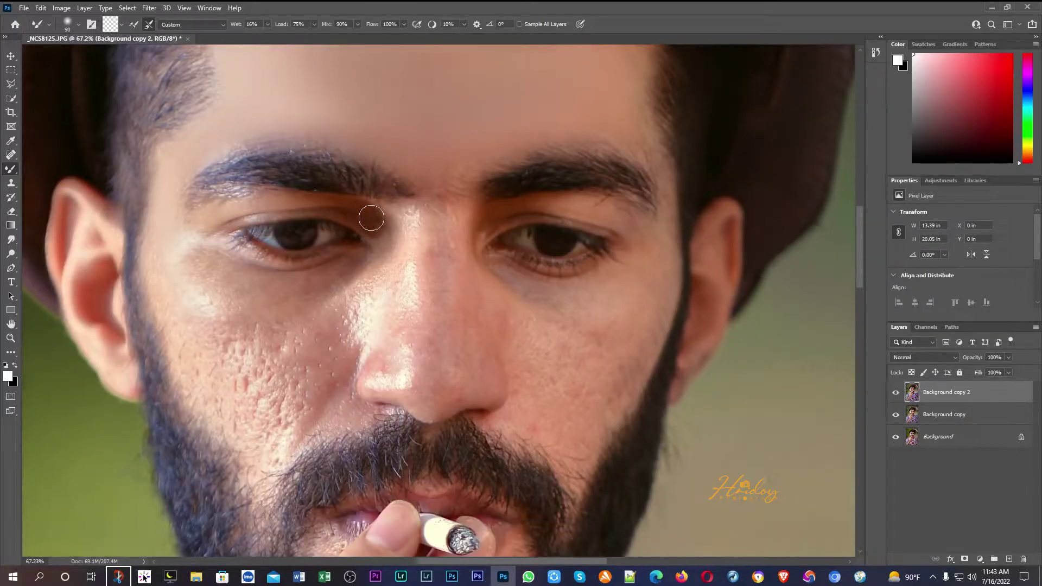
{"action": "key", "text": "bracketright"}
{"action": "key", "text": "bracketright"}
{"action": "key", "text": "bracketright"}
{"action": "mouse_move", "coordinate": [198, 294]}
{"action": "left_mouse_down"}
{"action": "mouse_move", "coordinate": [226, 287]}
{"action": "mouse_move", "coordinate": [212, 269]}
{"action": "mouse_move", "coordinate": [214, 281]}
{"action": "mouse_move", "coordinate": [329, 296]}
{"action": "mouse_move", "coordinate": [231, 307]}
{"action": "mouse_move", "coordinate": [198, 277]}
{"action": "mouse_move", "coordinate": [213, 357]}
{"action": "mouse_move", "coordinate": [232, 313]}
{"action": "mouse_move", "coordinate": [277, 390]}
{"action": "mouse_move", "coordinate": [267, 340]}
{"action": "mouse_move", "coordinate": [303, 316]}
{"action": "mouse_move", "coordinate": [322, 389]}
{"action": "mouse_move", "coordinate": [338, 295]}
{"action": "mouse_move", "coordinate": [264, 361]}
{"action": "mouse_move", "coordinate": [229, 292]}
{"action": "mouse_move", "coordinate": [253, 396]}
{"action": "mouse_move", "coordinate": [179, 245]}
{"action": "mouse_move", "coordinate": [230, 315]}
{"action": "mouse_move", "coordinate": [201, 274]}
{"action": "mouse_move", "coordinate": [268, 397]}
{"action": "mouse_move", "coordinate": [228, 378]}
{"action": "mouse_move", "coordinate": [169, 280]}
{"action": "mouse_move", "coordinate": [241, 397]}
{"action": "mouse_move", "coordinate": [264, 380]}
{"action": "mouse_move", "coordinate": [279, 429]}
{"action": "left_mouse_up"}
Smooth the nose bridge and its shiny image-left side with the Mixer Brush at size 100.
{"action": "key", "text": "bracketright"}
{"action": "key", "text": "bracketleft"}
{"action": "key", "text": "bracketleft"}
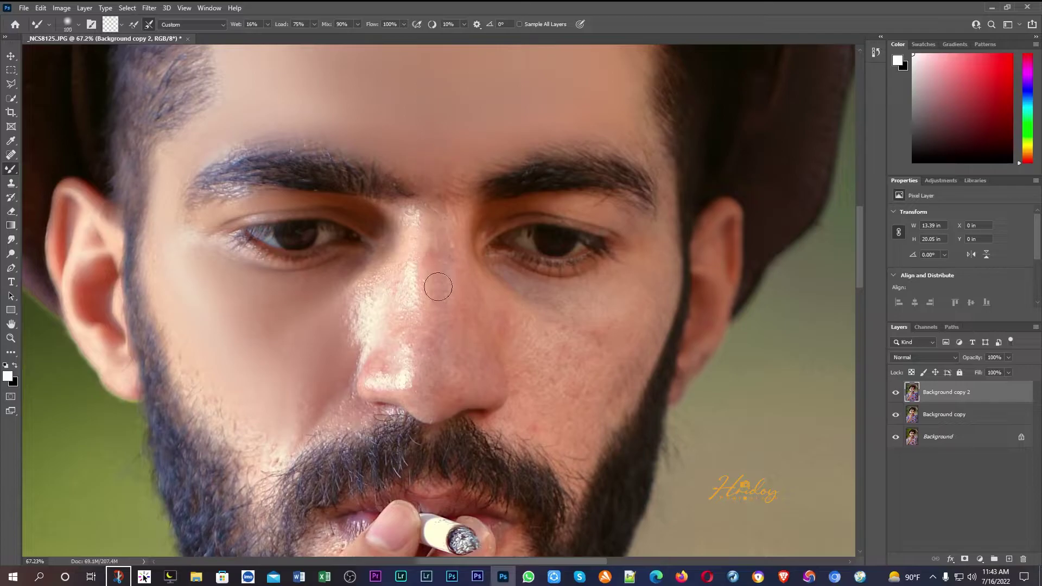
{"action": "mouse_move", "coordinate": [432, 358]}
{"action": "left_mouse_down"}
{"action": "mouse_move", "coordinate": [421, 403]}
{"action": "mouse_move", "coordinate": [436, 304]}
{"action": "mouse_move", "coordinate": [436, 385]}
{"action": "left_mouse_up"}
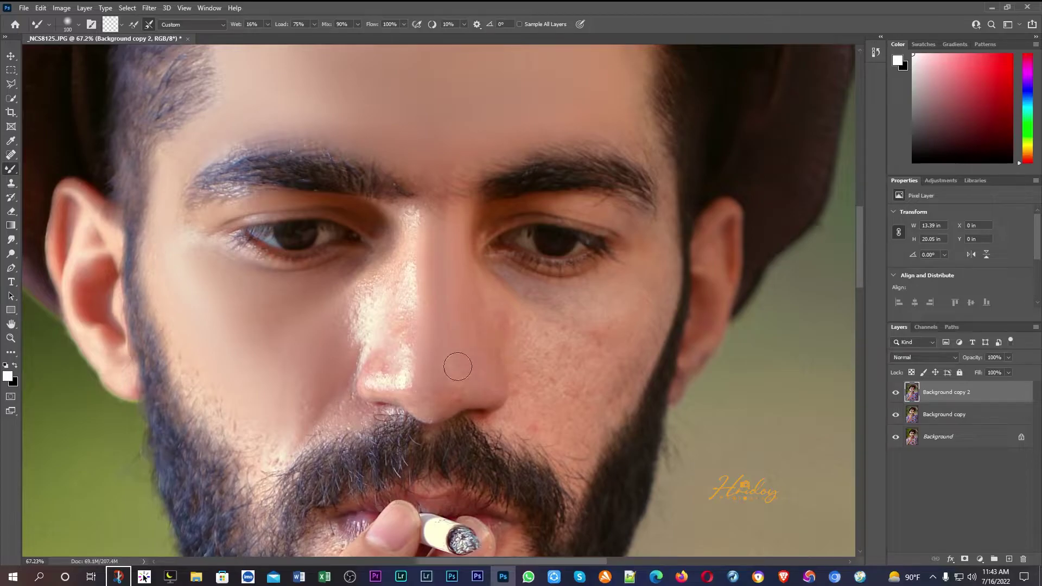
{"action": "left_click_drag", "start_coordinate": [400, 238], "coordinate": [400, 234]}
{"action": "mouse_move", "coordinate": [373, 310]}
{"action": "left_mouse_down"}
{"action": "mouse_move", "coordinate": [349, 325]}
{"action": "mouse_move", "coordinate": [370, 271]}
{"action": "mouse_move", "coordinate": [340, 334]}
{"action": "mouse_move", "coordinate": [359, 282]}
{"action": "mouse_move", "coordinate": [350, 365]}
{"action": "left_mouse_up"}
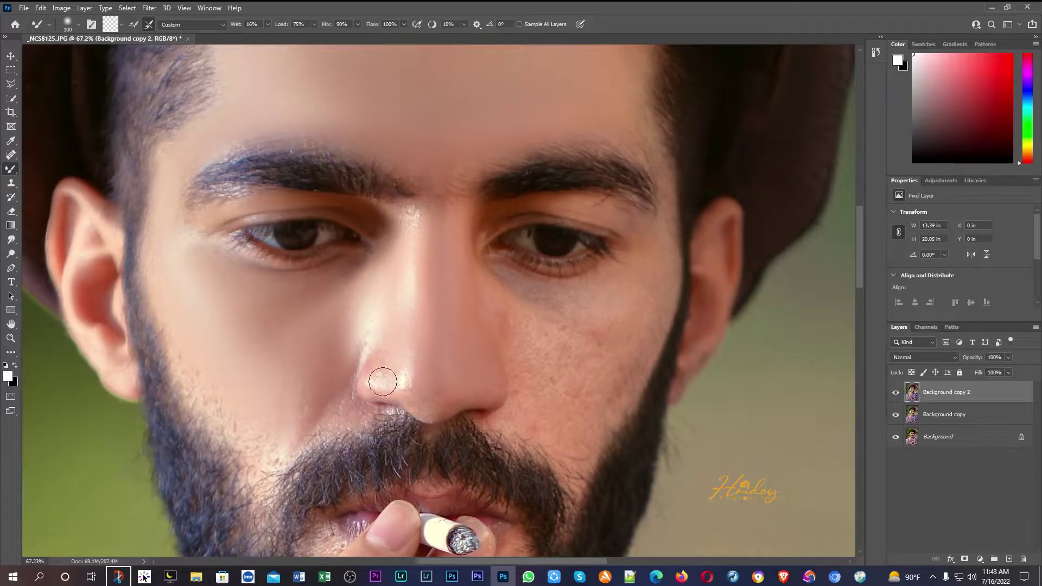
Smooth the nostril, the nose tip, the top of the bridge and the image-left outer eye corner with a smaller brush.
{"action": "key", "text": "bracketleft"}
{"action": "key", "text": "bracketleft"}
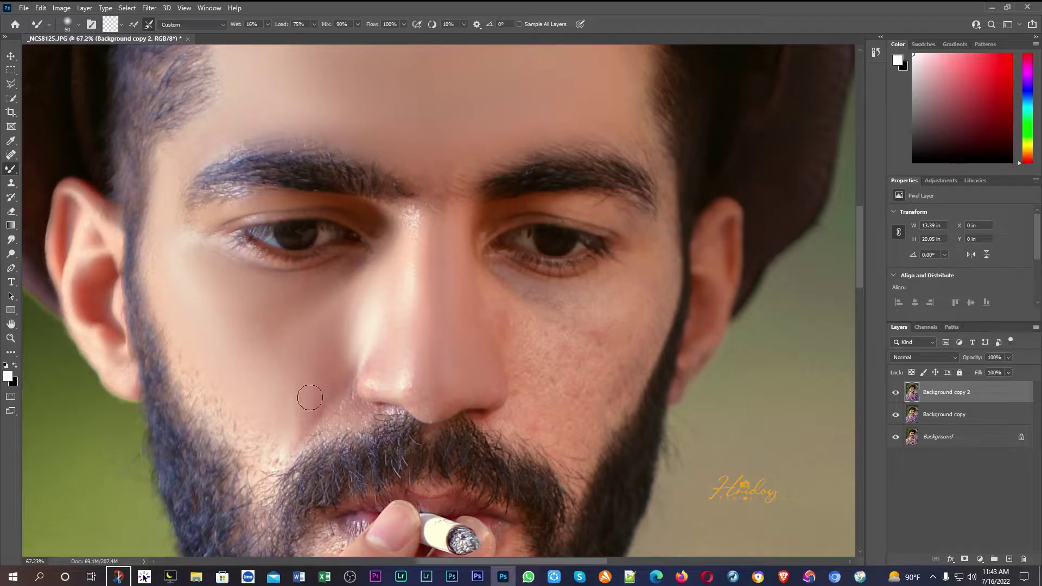
{"action": "left_click_drag", "start_coordinate": [188, 244], "coordinate": [171, 224]}
{"action": "left_click_drag", "start_coordinate": [422, 408], "coordinate": [429, 414]}
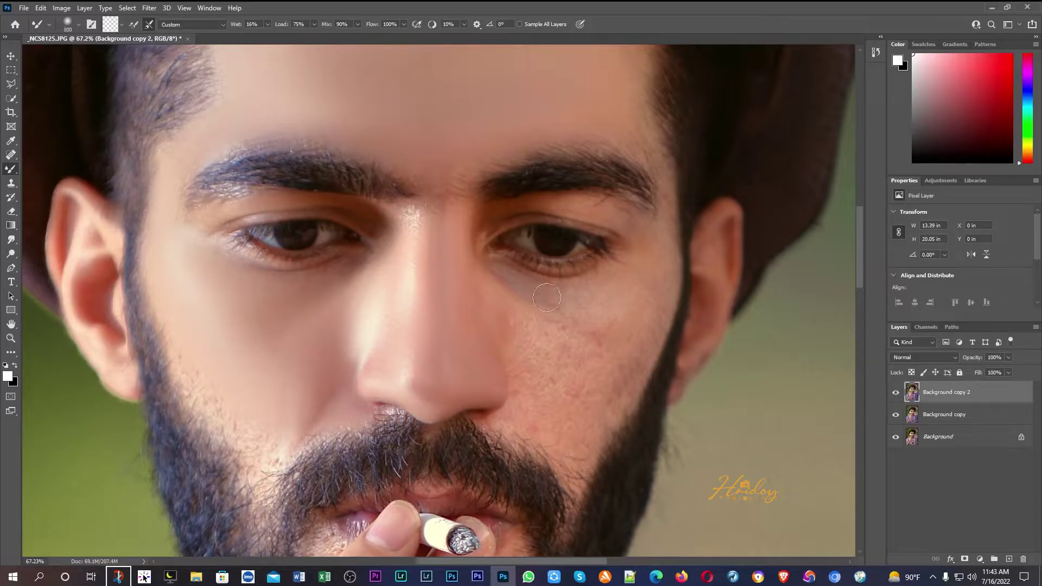
{"action": "key", "text": "bracketleft"}
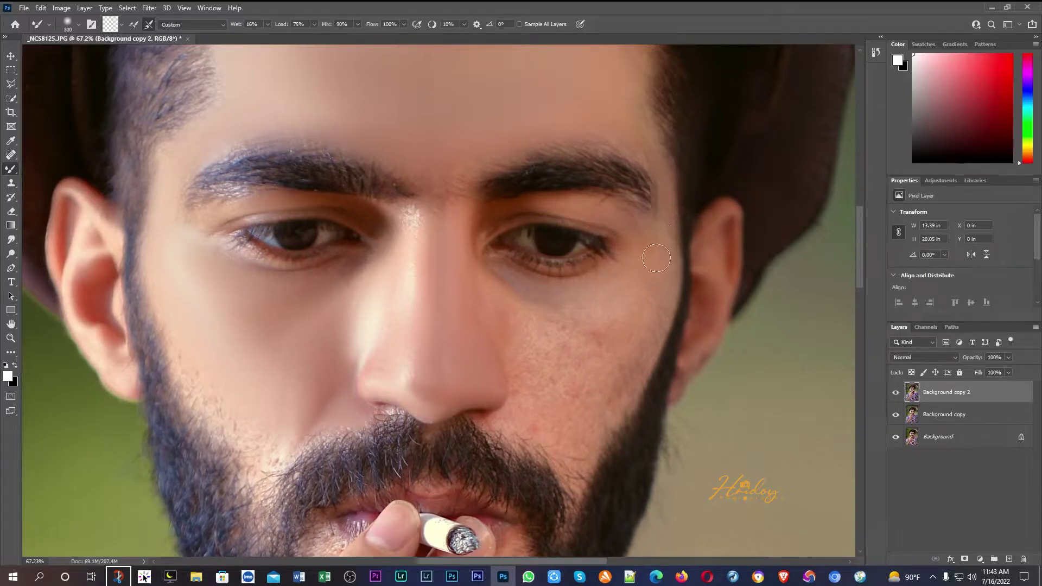
{"action": "left_click_drag", "start_coordinate": [414, 245], "coordinate": [414, 227]}
Smooth the under-eye area and cheek on the image's right side with a larger Mixer Brush.
{"action": "key", "text": "bracketleft"}
{"action": "key", "text": "bracketright"}
{"action": "key", "text": "bracketright"}
{"action": "key", "text": "bracketright"}
{"action": "mouse_move", "coordinate": [517, 293]}
{"action": "left_mouse_down"}
{"action": "mouse_move", "coordinate": [587, 311]}
{"action": "mouse_move", "coordinate": [643, 269]}
{"action": "mouse_move", "coordinate": [564, 327]}
{"action": "mouse_move", "coordinate": [560, 342]}
{"action": "mouse_move", "coordinate": [512, 310]}
{"action": "mouse_move", "coordinate": [567, 365]}
{"action": "mouse_move", "coordinate": [576, 391]}
{"action": "mouse_move", "coordinate": [542, 319]}
{"action": "mouse_move", "coordinate": [566, 424]}
{"action": "mouse_move", "coordinate": [611, 330]}
{"action": "mouse_move", "coordinate": [595, 404]}
{"action": "mouse_move", "coordinate": [640, 309]}
{"action": "mouse_move", "coordinate": [602, 363]}
{"action": "mouse_move", "coordinate": [582, 349]}
{"action": "mouse_move", "coordinate": [607, 306]}
{"action": "mouse_move", "coordinate": [528, 296]}
{"action": "mouse_move", "coordinate": [607, 306]}
{"action": "mouse_move", "coordinate": [548, 313]}
{"action": "mouse_move", "coordinate": [624, 334]}
{"action": "left_mouse_up"}
{"action": "key", "text": "bracketleft"}
{"action": "key", "text": "bracketleft"}
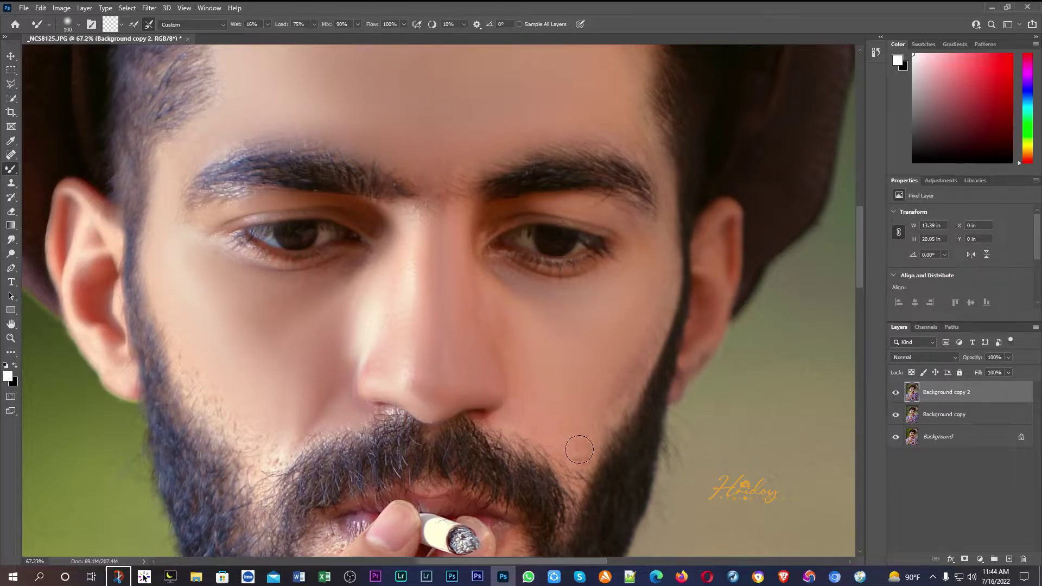
Blend the cheek skin along the upper beard edge on the image's left side with a small brush.
{"action": "scroll", "coordinate": [535, 361], "scroll_direction": "up", "scroll_amount": 3}
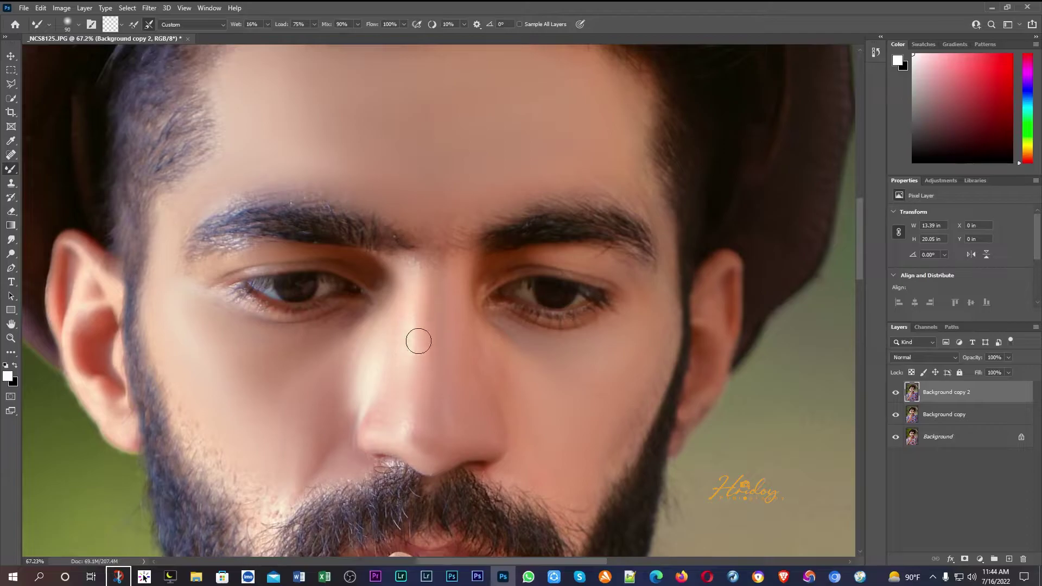
{"action": "scroll", "coordinate": [478, 385], "scroll_direction": "down", "scroll_amount": 6}
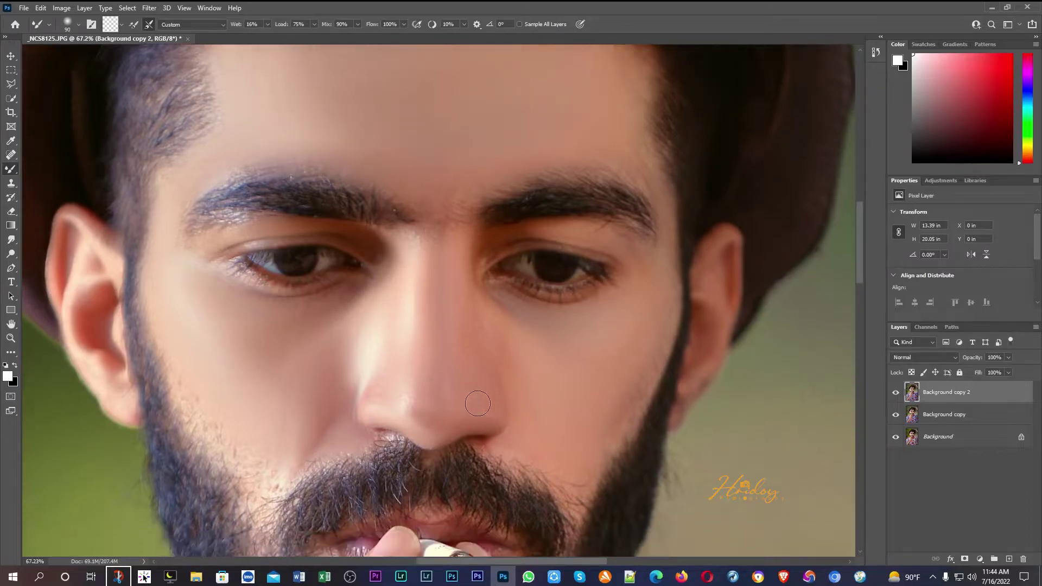
{"action": "scroll", "coordinate": [489, 393], "scroll_direction": "down", "scroll_amount": 4}
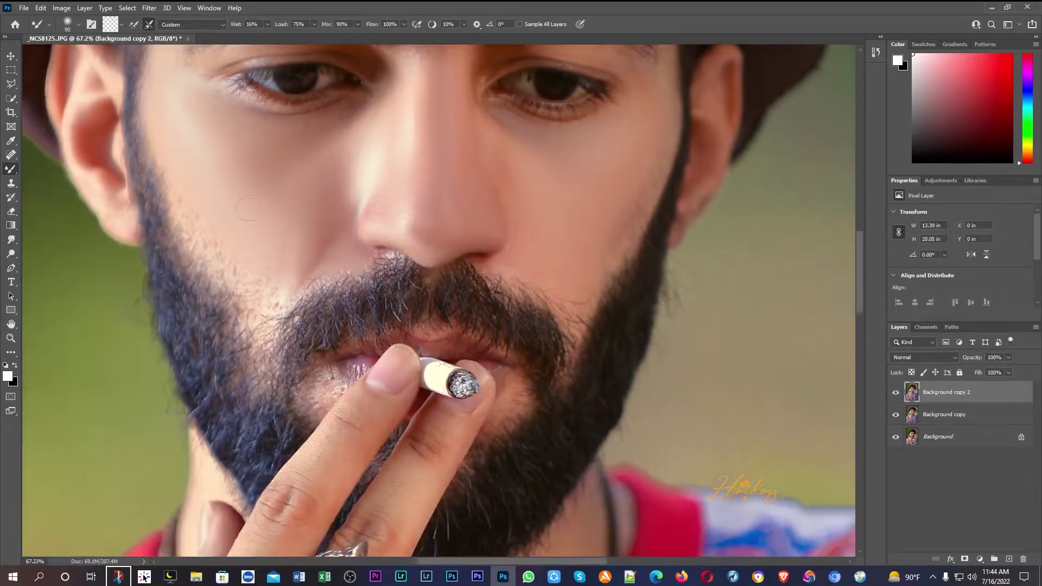
{"action": "key", "text": "bracketleft"}
{"action": "mouse_move", "coordinate": [224, 252]}
{"action": "left_mouse_down"}
{"action": "mouse_move", "coordinate": [272, 298]}
{"action": "mouse_move", "coordinate": [295, 277]}
{"action": "left_mouse_up"}
Smooth the skin below the lower lip and on the neck beneath the beard.
{"action": "scroll", "coordinate": [484, 368], "scroll_direction": "down", "scroll_amount": 1}
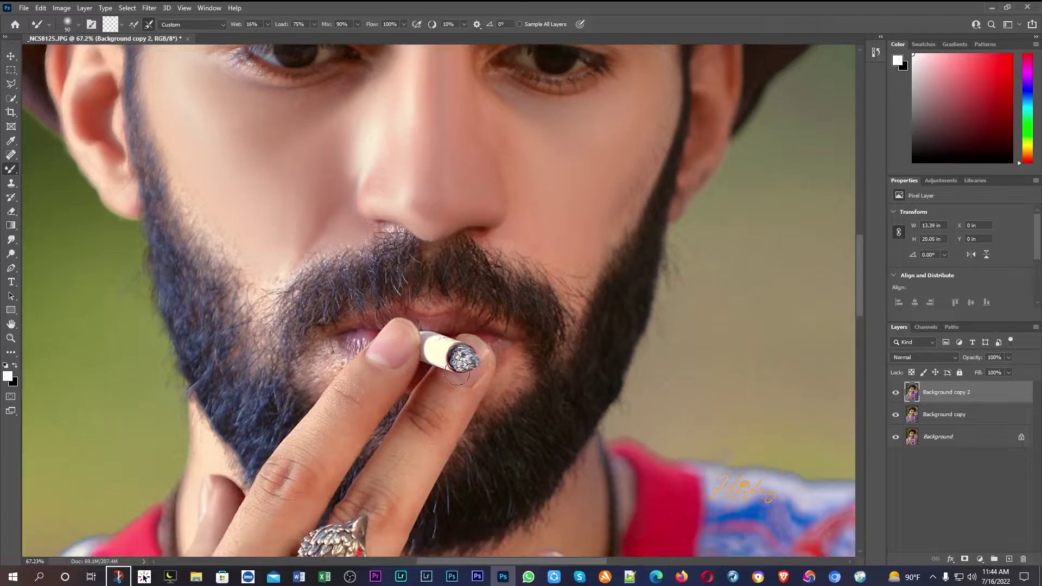
{"action": "left_click_drag", "start_coordinate": [327, 342], "coordinate": [323, 386]}
{"action": "scroll", "coordinate": [545, 314], "scroll_direction": "down", "scroll_amount": 7}
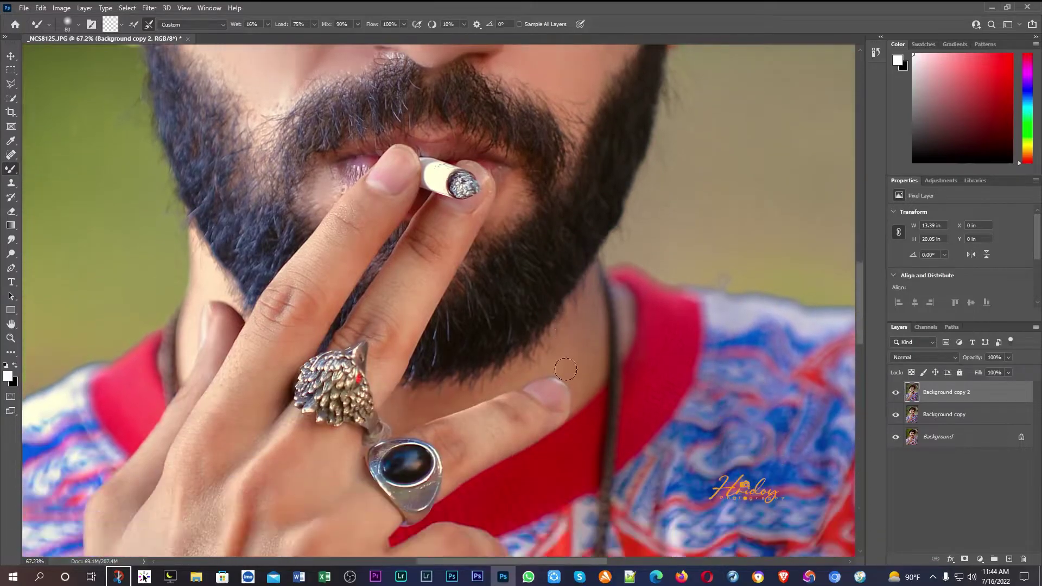
{"action": "scroll", "coordinate": [566, 369], "scroll_direction": "down", "scroll_amount": 1}
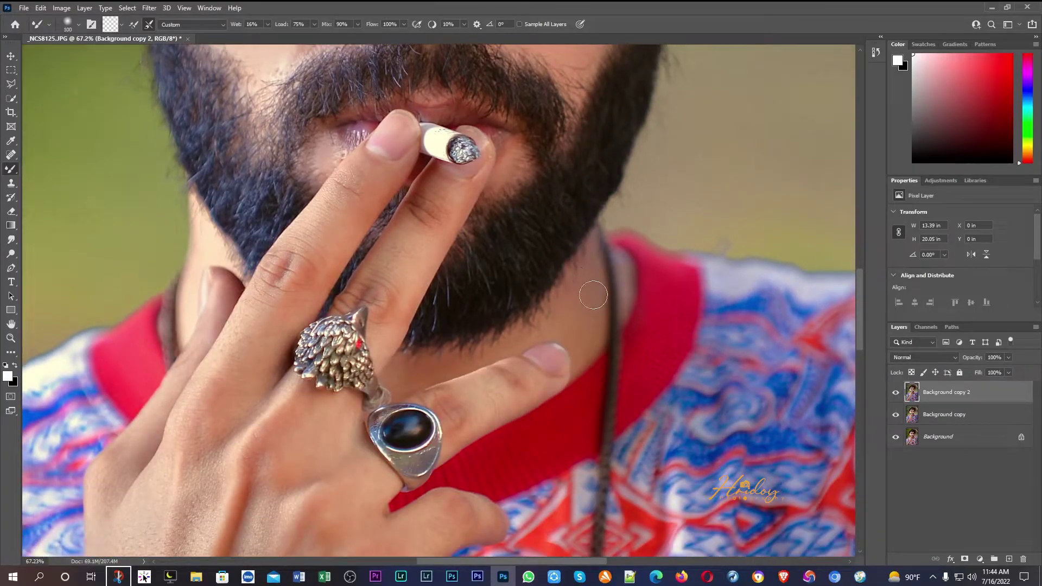
{"action": "left_click", "coordinate": [411, 372]}
Examine the retouched portrait at several magnifications and toggle Background copy 2's visibility to compare the skin with the unsmoothed version.
{"action": "scroll", "coordinate": [244, 299], "scroll_direction": "down", "scroll_amount": 3}
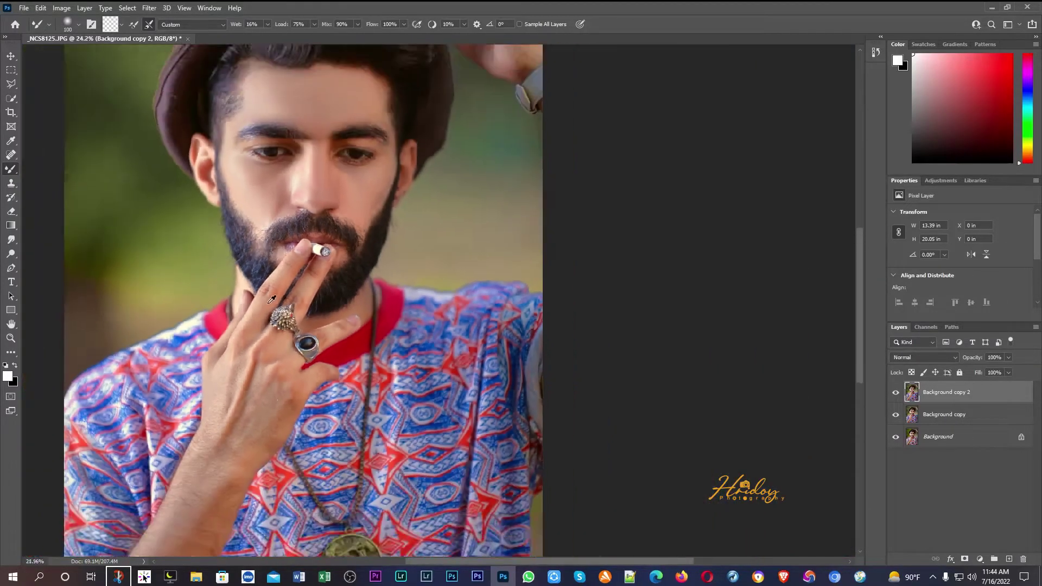
{"action": "scroll", "coordinate": [272, 299], "scroll_direction": "down", "scroll_amount": 2}
{"action": "scroll", "coordinate": [421, 251], "scroll_direction": "up", "scroll_amount": 2}
{"action": "scroll", "coordinate": [421, 251], "scroll_direction": "down", "scroll_amount": 2}
{"action": "scroll", "coordinate": [464, 231], "scroll_direction": "up", "scroll_amount": 2}
{"action": "scroll", "coordinate": [456, 196], "scroll_direction": "up", "scroll_amount": 4}
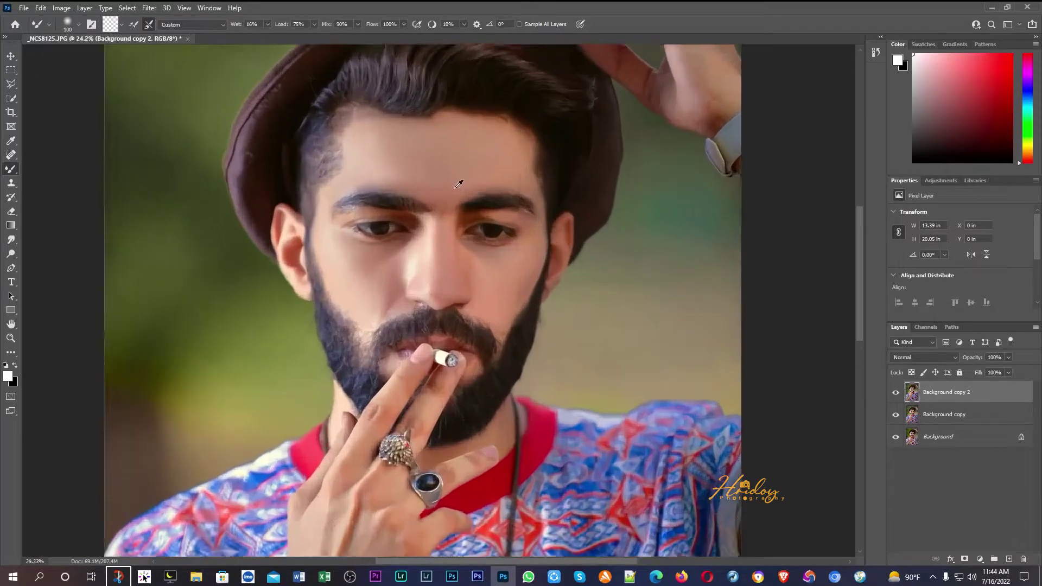
{"action": "scroll", "coordinate": [477, 244], "scroll_direction": "down", "scroll_amount": 4}
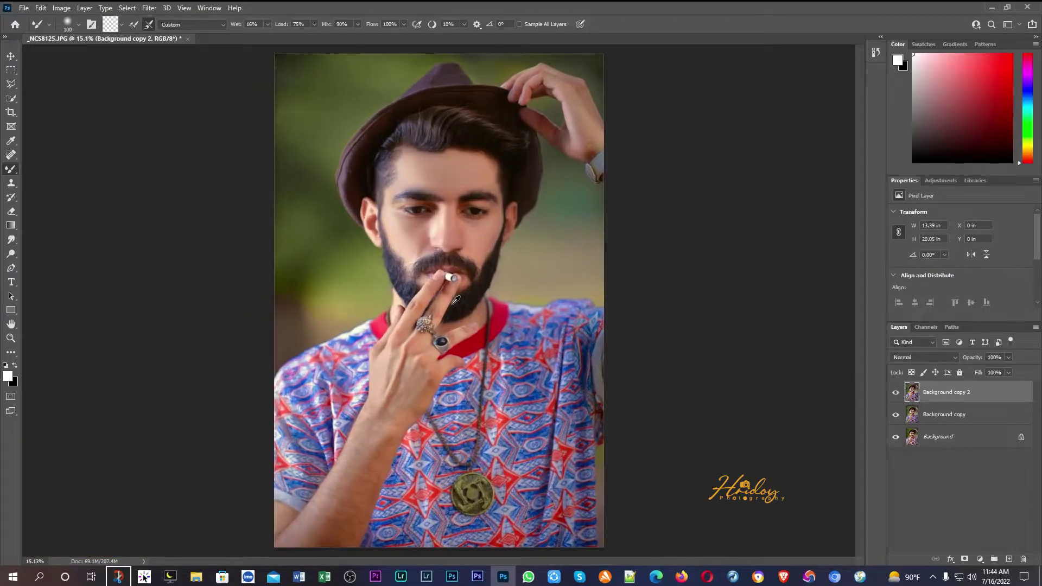
{"action": "left_click", "coordinate": [896, 393]}
{"action": "scroll", "coordinate": [471, 172], "scroll_direction": "up", "scroll_amount": 3}
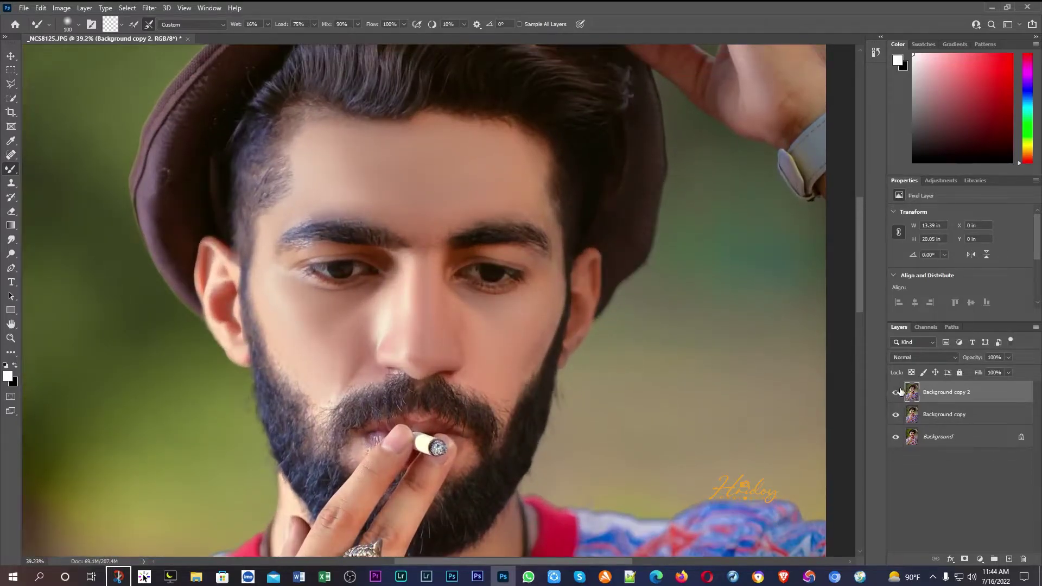
{"action": "left_click", "coordinate": [897, 392]}
{"action": "scroll", "coordinate": [434, 331], "scroll_direction": "up", "scroll_amount": 2}
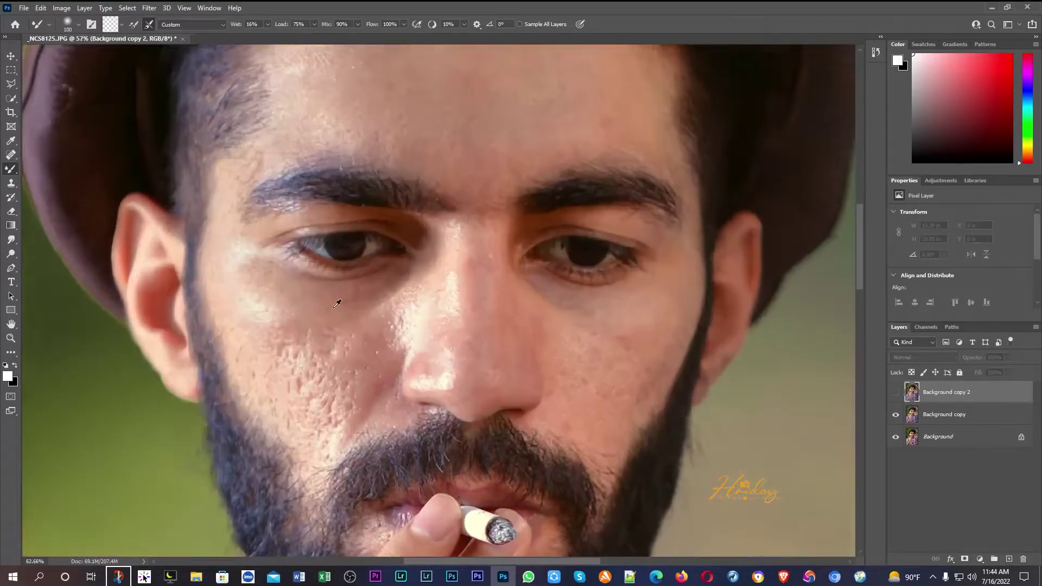
{"action": "left_click", "coordinate": [896, 392]}
{"action": "left_click", "coordinate": [897, 392]}
{"action": "left_click", "coordinate": [896, 392]}
{"action": "scroll", "coordinate": [517, 340], "scroll_direction": "down", "scroll_amount": 2}
{"action": "scroll", "coordinate": [517, 339], "scroll_direction": "down", "scroll_amount": 3}
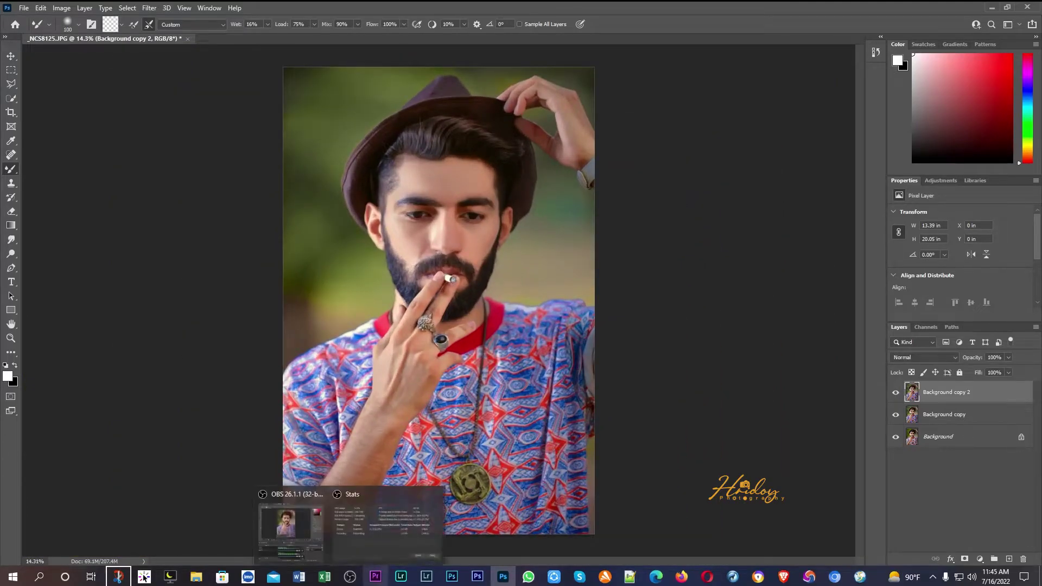
{"action": "left_click", "coordinate": [305, 533]}
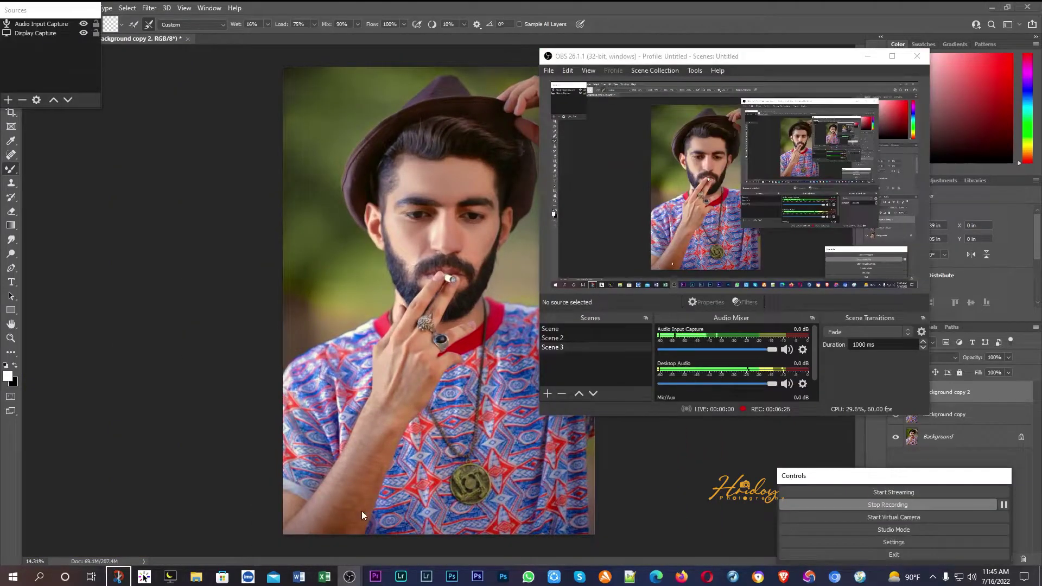
{"action": "left_click", "coordinate": [709, 467]}
{"action": "scroll", "coordinate": [462, 167], "scroll_direction": "up", "scroll_amount": 3}
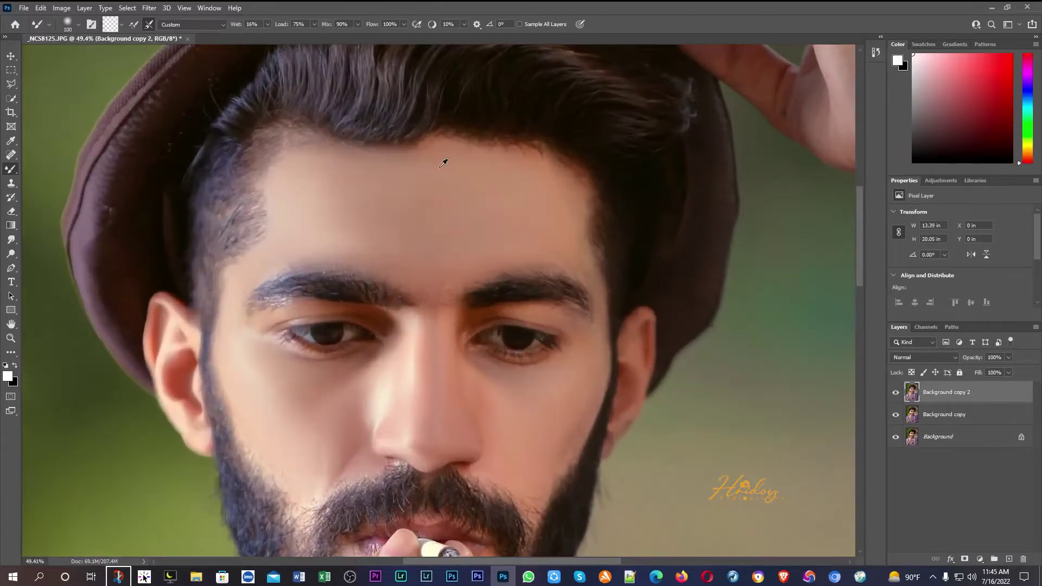
{"action": "scroll", "coordinate": [443, 162], "scroll_direction": "down", "scroll_amount": 3}
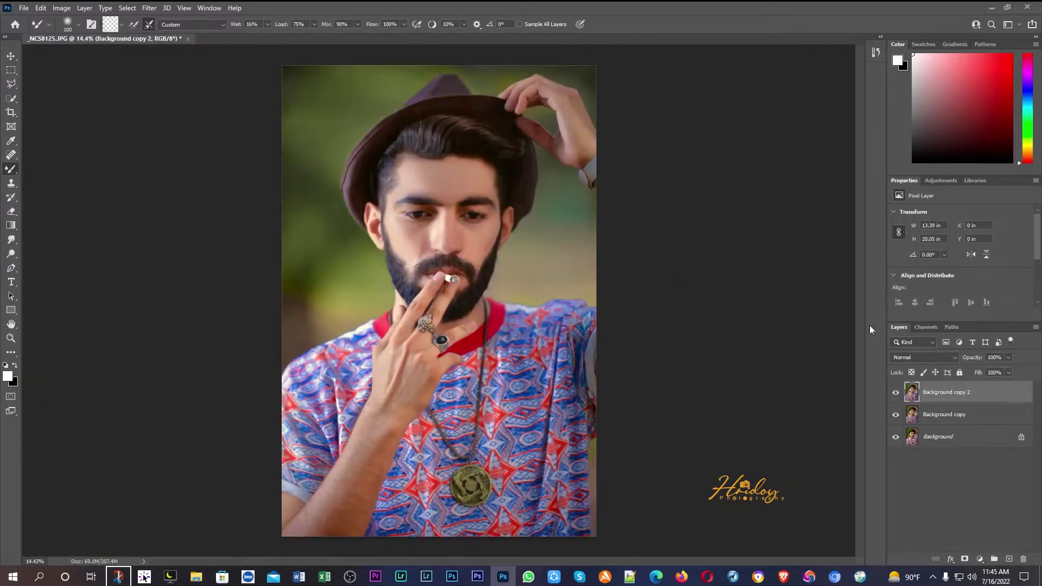
Open the Exposure X5 filter for the Background copy 2 layer.
{"action": "left_click", "coordinate": [141, 7]}
{"action": "mouse_move", "coordinate": [187, 266]}
{"action": "left_click", "coordinate": [303, 266]}
{"action": "left_click", "coordinate": [12, 577]}
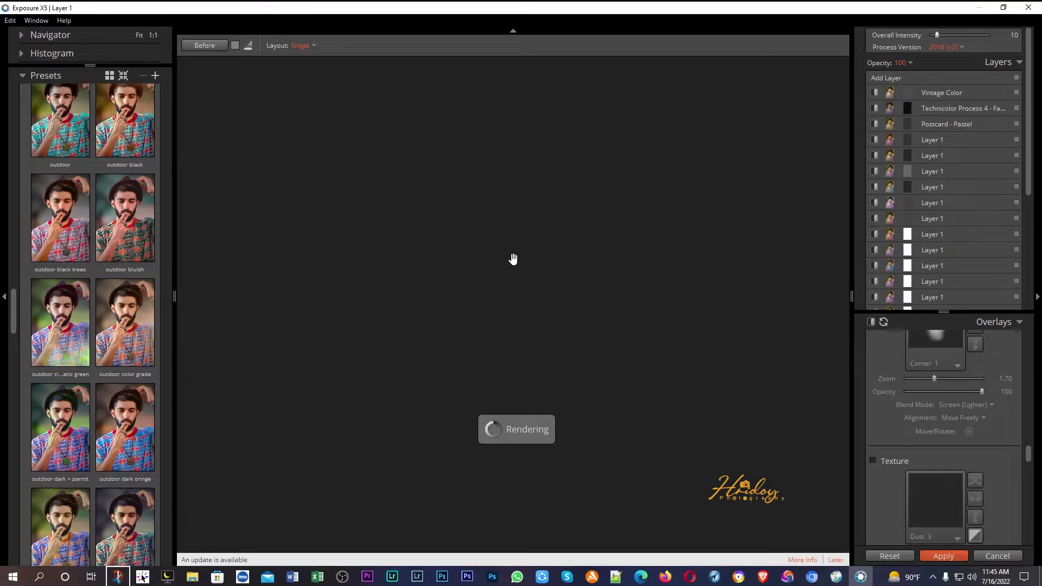
{"action": "scroll", "coordinate": [115, 356], "scroll_direction": "up", "scroll_amount": 1}
{"action": "scroll", "coordinate": [115, 356], "scroll_direction": "up", "scroll_amount": 5}
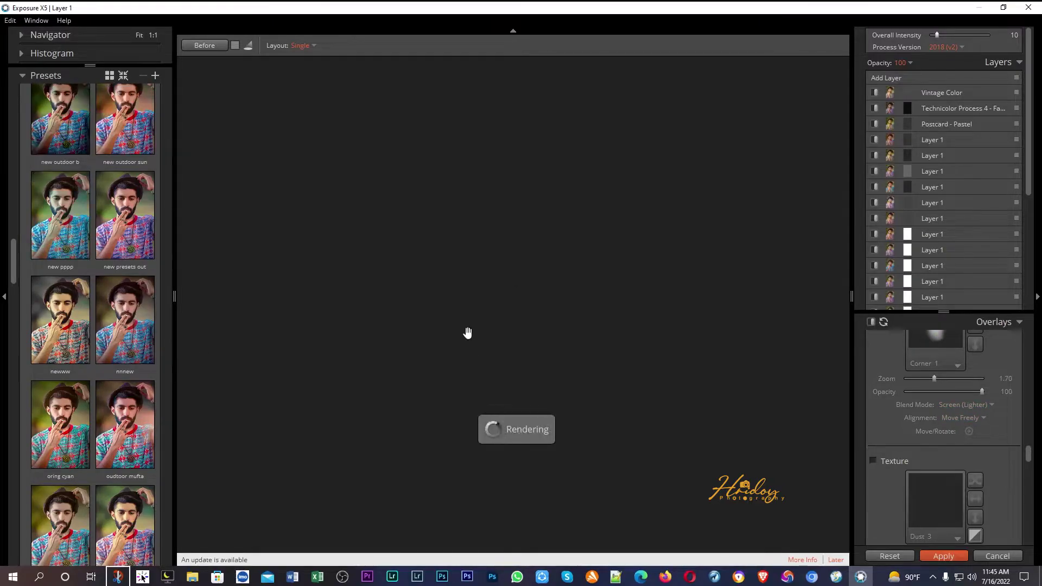
{"action": "mouse_move", "coordinate": [343, 576]}
{"action": "left_click", "coordinate": [287, 522]}
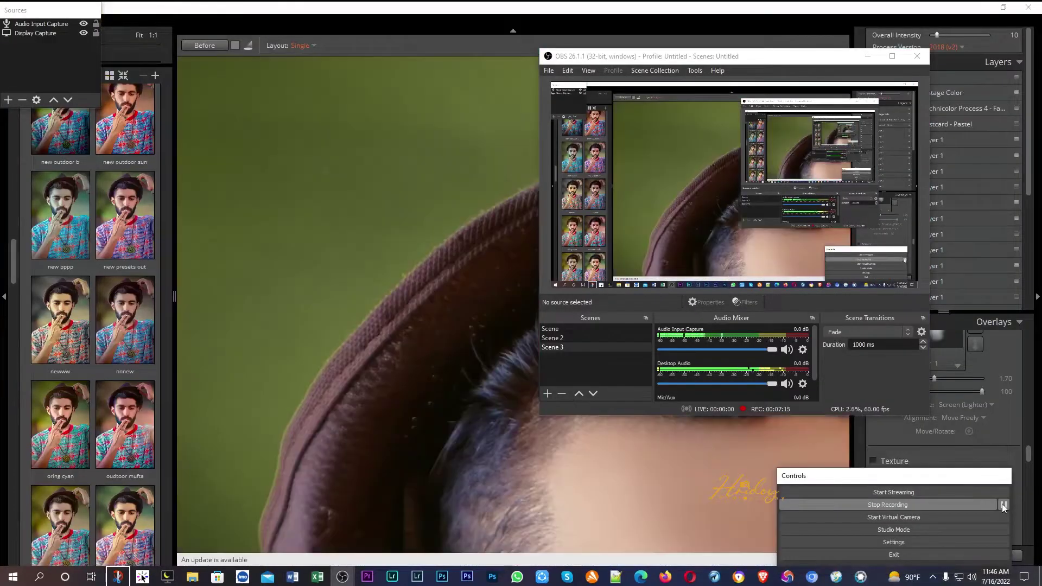
{"action": "left_click", "coordinate": [408, 300]}
{"action": "left_click", "coordinate": [408, 300]}
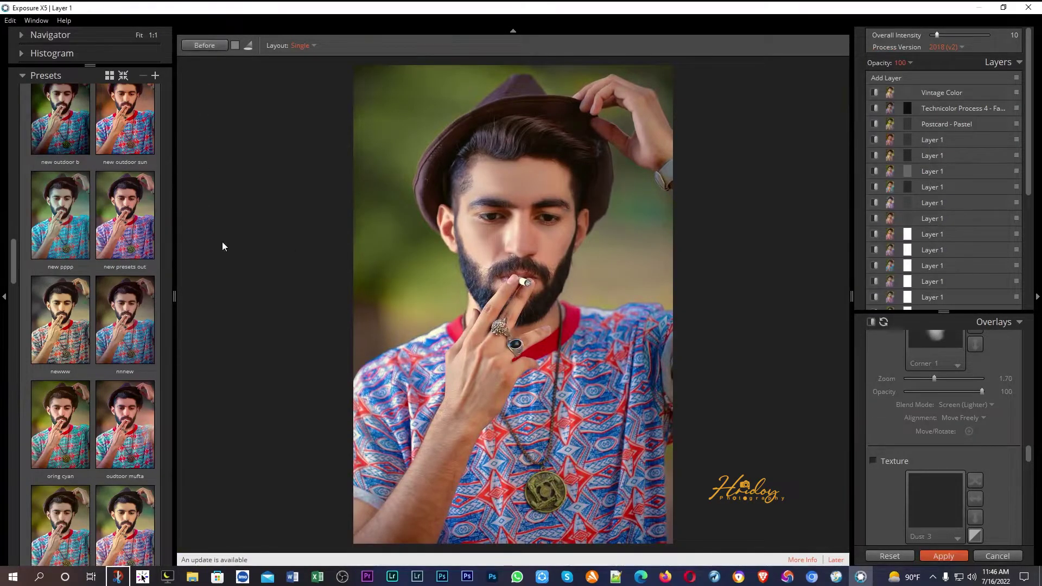
Try the nnnew and outdoor dark oringe presets on the portrait and raise the Overall Intensity to 42.
{"action": "left_click", "coordinate": [136, 344]}
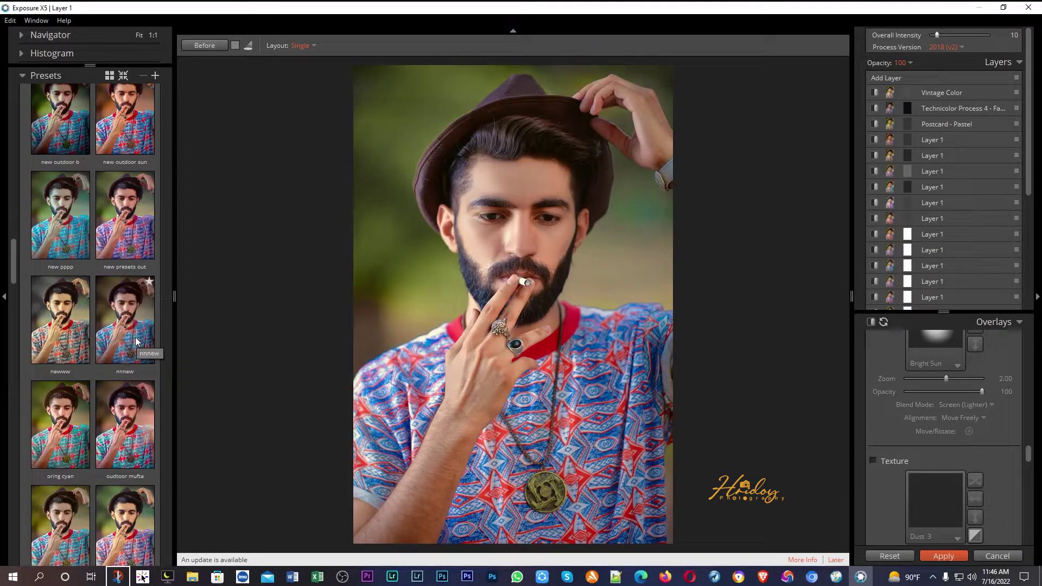
{"action": "scroll", "coordinate": [136, 342], "scroll_direction": "down", "scroll_amount": 3}
{"action": "scroll", "coordinate": [129, 348], "scroll_direction": "down", "scroll_amount": 6}
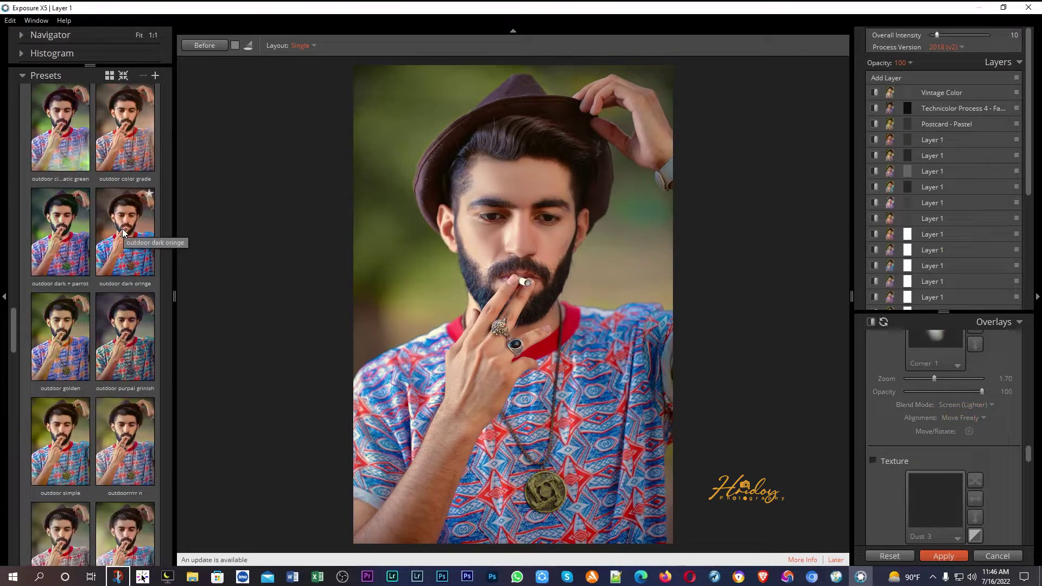
{"action": "left_click", "coordinate": [123, 234]}
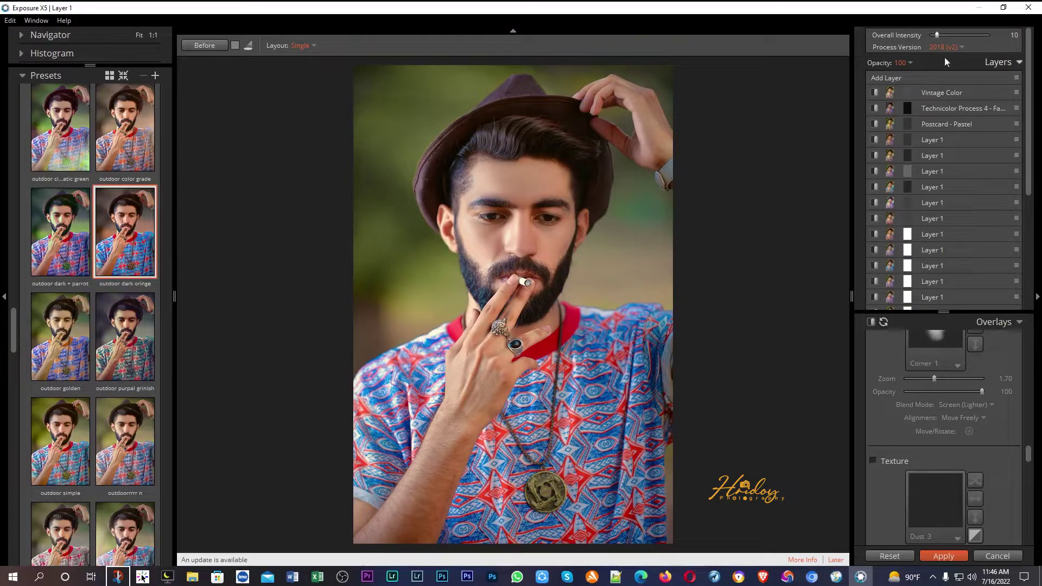
{"action": "left_click", "coordinate": [955, 35]}
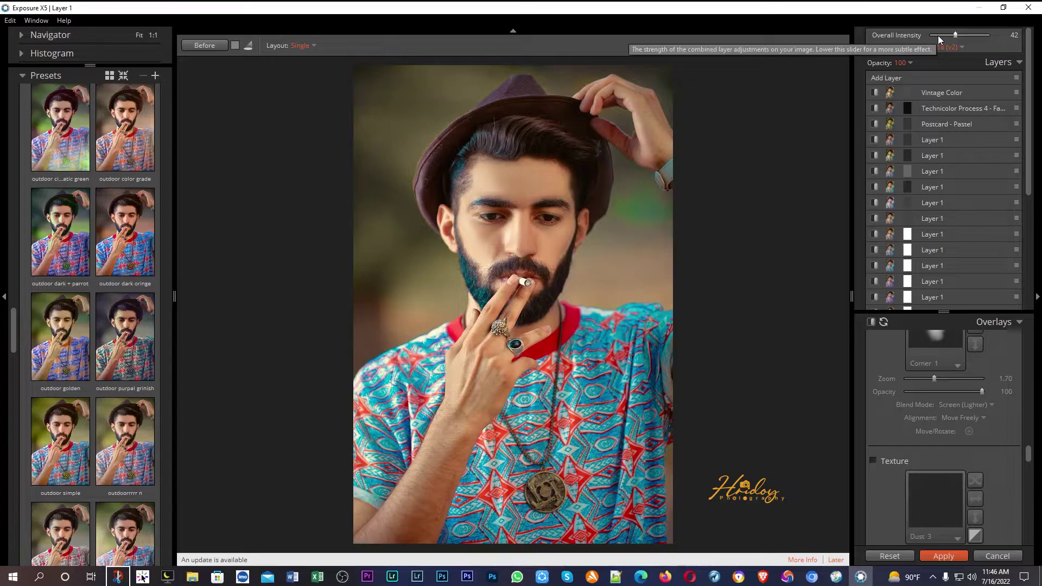
Check the graded face up close and reduce the Overall Intensity to 24.
{"action": "scroll", "coordinate": [536, 202], "scroll_direction": "up", "scroll_amount": 5}
{"action": "scroll", "coordinate": [536, 203], "scroll_direction": "down", "scroll_amount": 2}
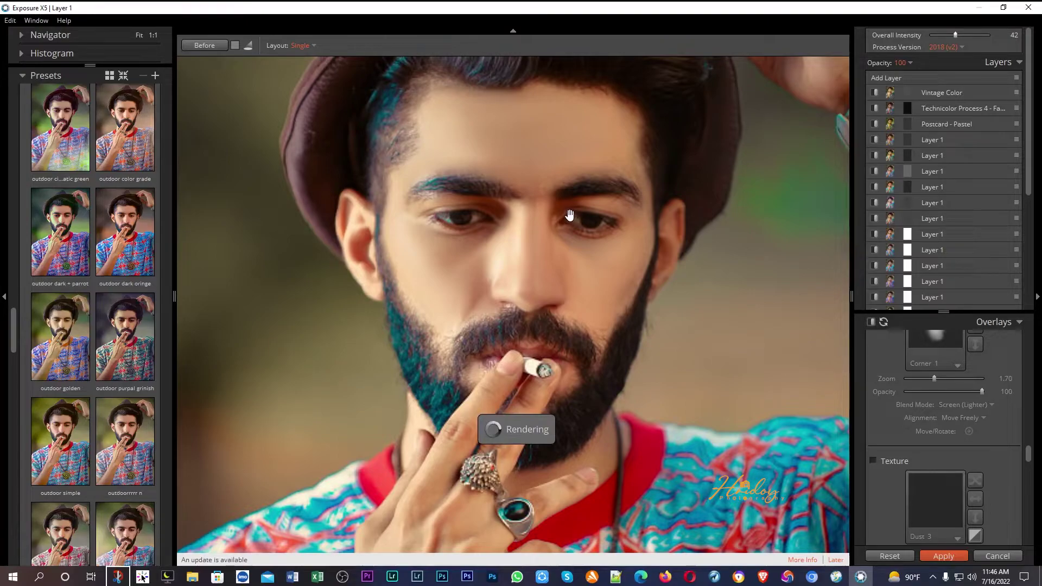
{"action": "scroll", "coordinate": [570, 215], "scroll_direction": "down", "scroll_amount": 3}
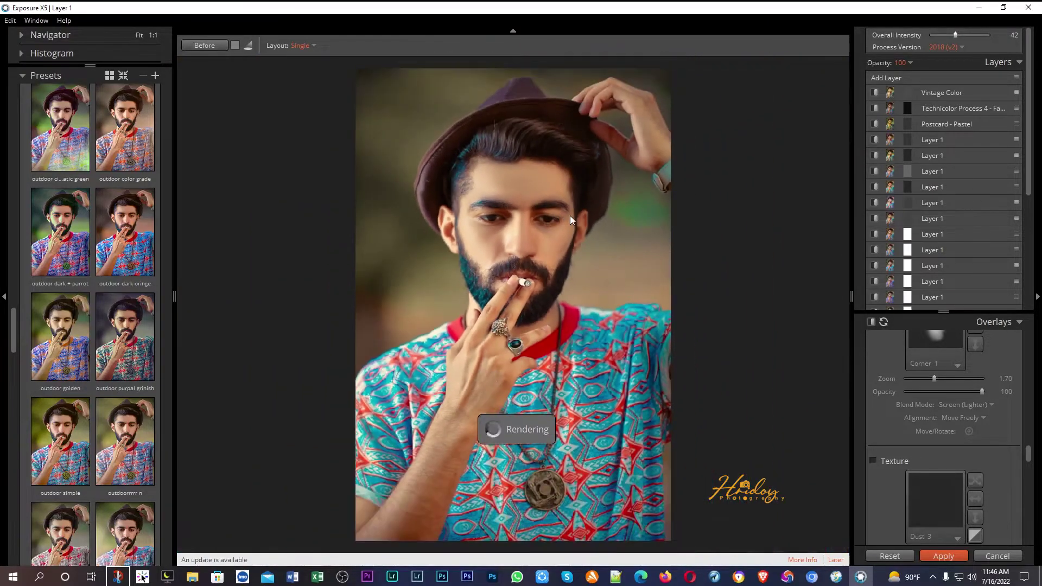
{"action": "left_click_drag", "start_coordinate": [955, 35], "coordinate": [945, 35]}
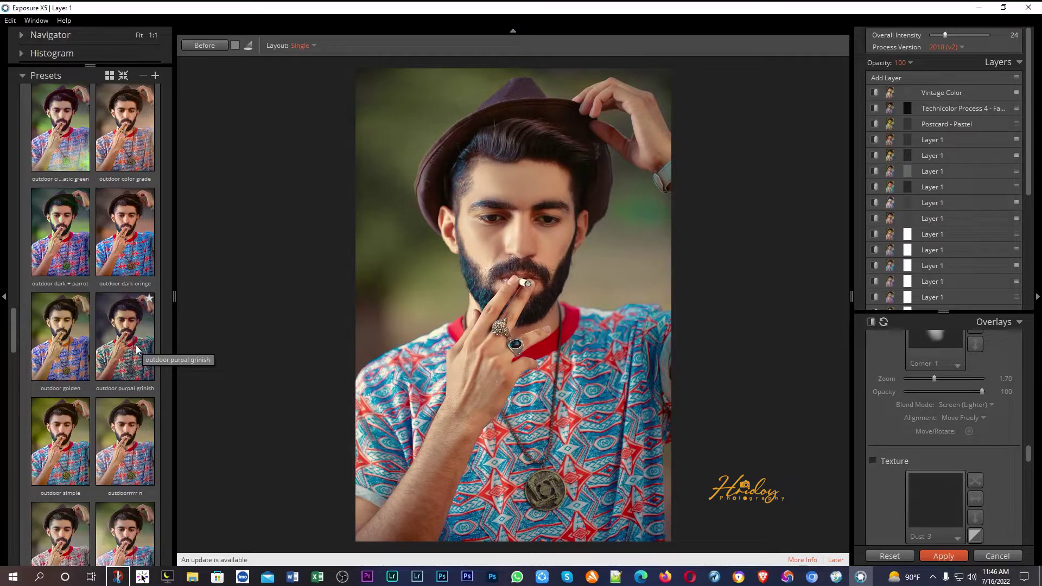
Try the outdoor purpal grinish preset with the Overall Intensity at 37 and inspect the face up close.
{"action": "left_click", "coordinate": [137, 349]}
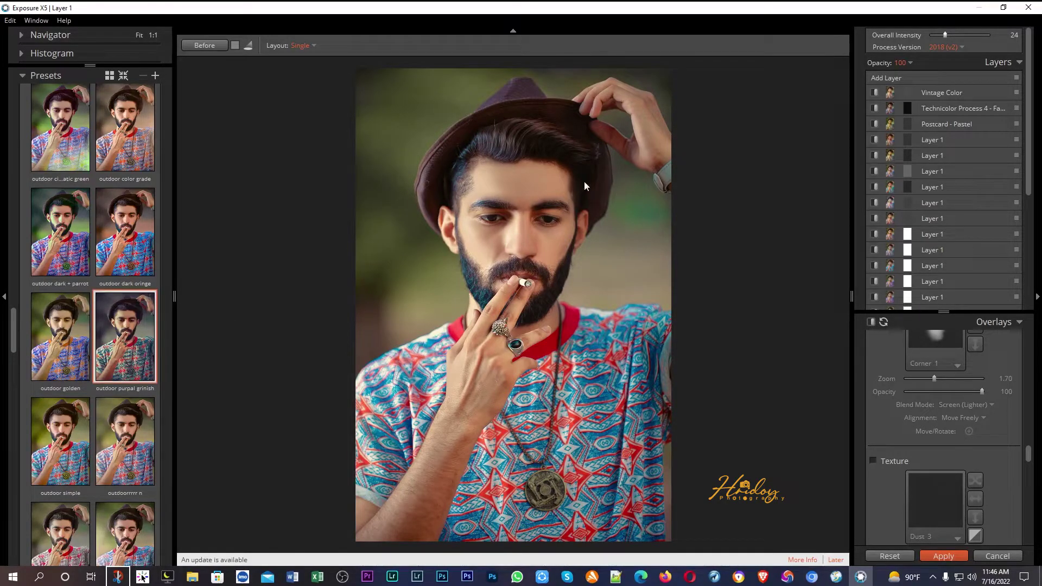
{"action": "left_click", "coordinate": [951, 34]}
{"action": "scroll", "coordinate": [525, 233], "scroll_direction": "up", "scroll_amount": 2}
{"action": "scroll", "coordinate": [535, 230], "scroll_direction": "up", "scroll_amount": 1}
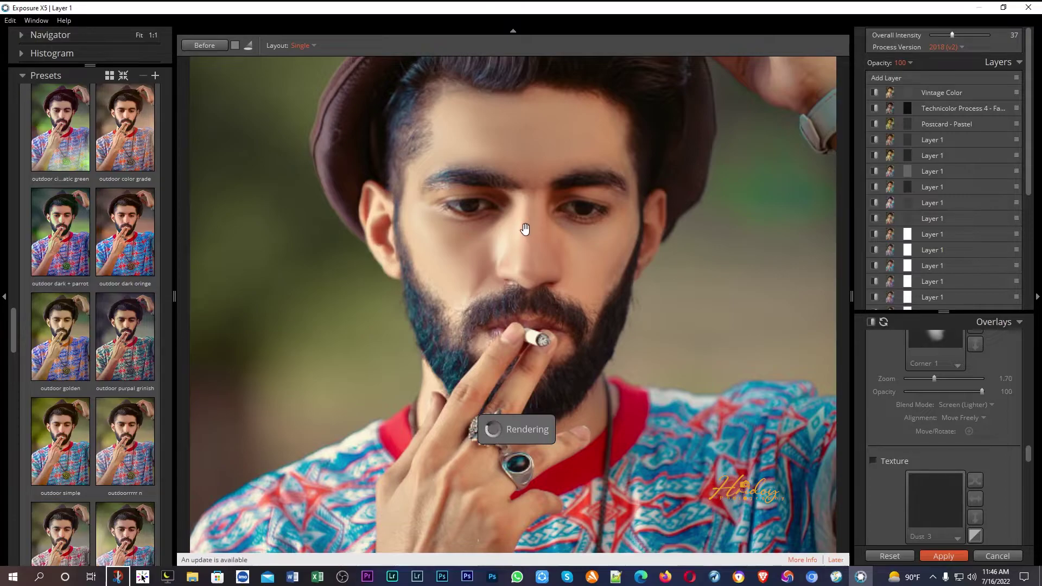
{"action": "scroll", "coordinate": [551, 232], "scroll_direction": "down", "scroll_amount": 2}
{"action": "scroll", "coordinate": [554, 235], "scroll_direction": "down", "scroll_amount": 1}
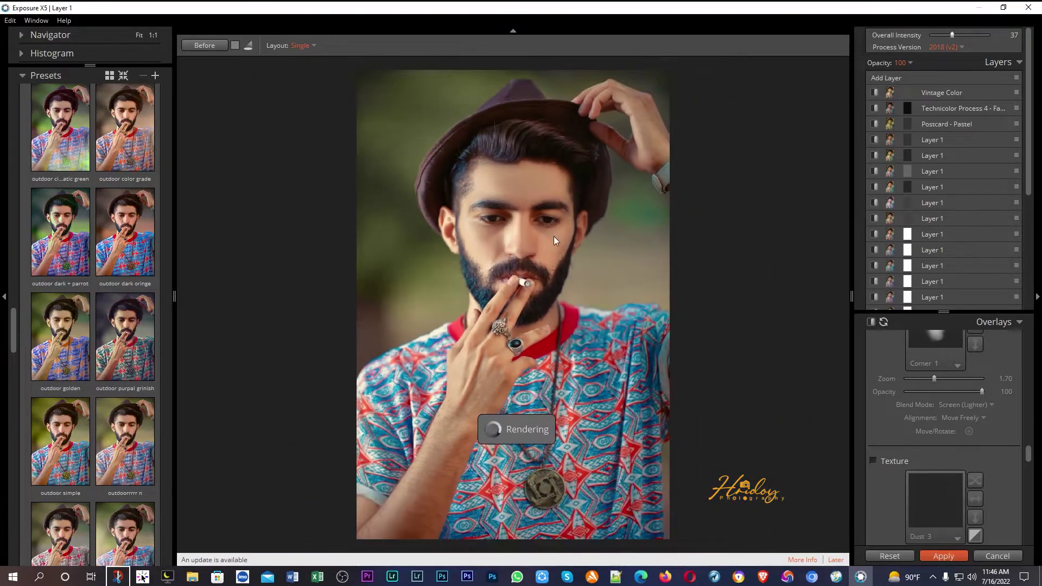
Browse the presets as far as Portrait Touch Up and try the p new preset.
{"action": "scroll", "coordinate": [86, 368], "scroll_direction": "down", "scroll_amount": 5}
{"action": "scroll", "coordinate": [87, 371], "scroll_direction": "down", "scroll_amount": 5}
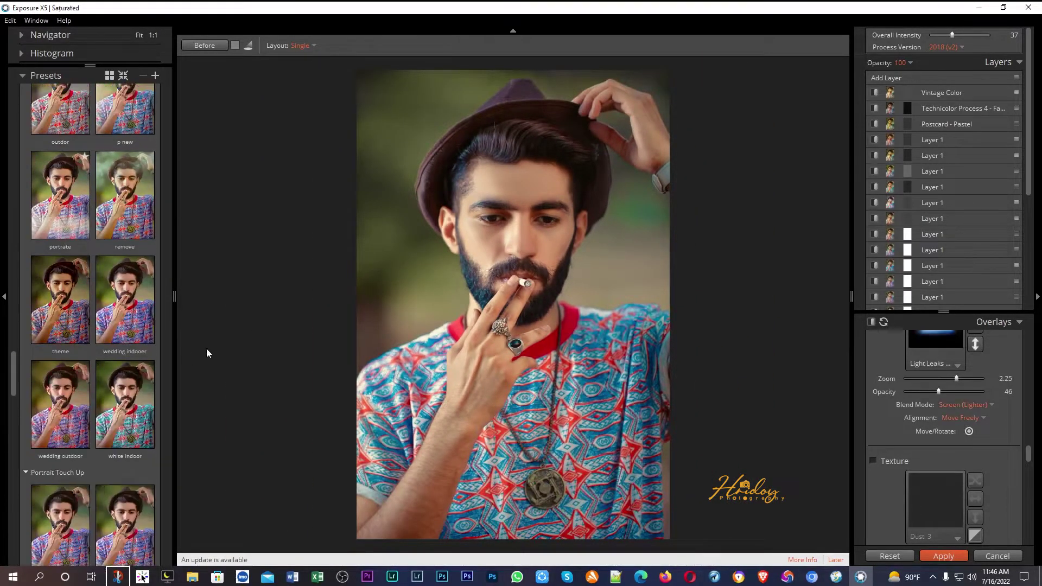
{"action": "scroll", "coordinate": [137, 390], "scroll_direction": "down", "scroll_amount": 3}
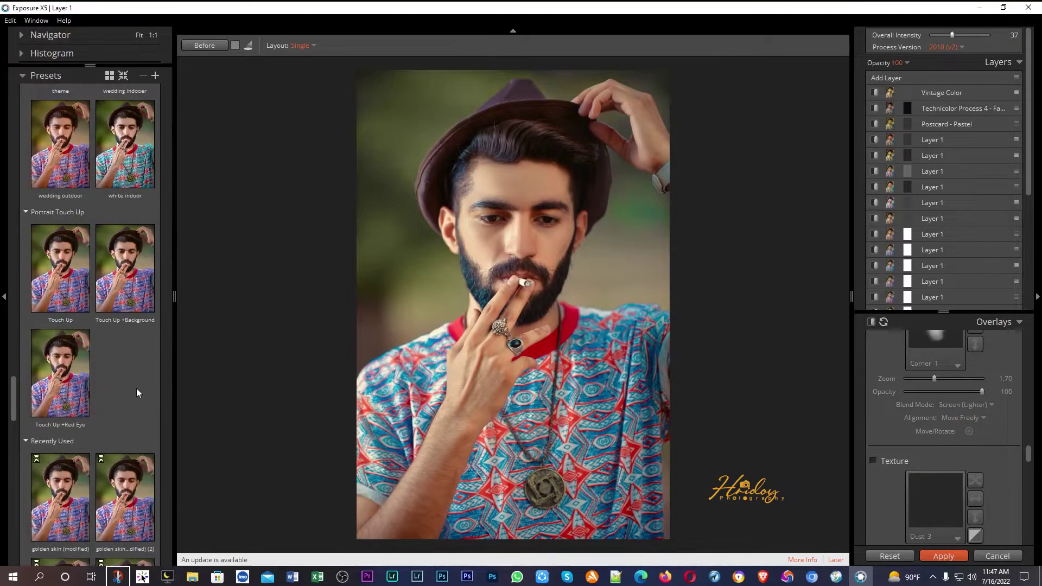
{"action": "scroll", "coordinate": [137, 390], "scroll_direction": "up", "scroll_amount": 2}
{"action": "scroll", "coordinate": [136, 388], "scroll_direction": "up", "scroll_amount": 5}
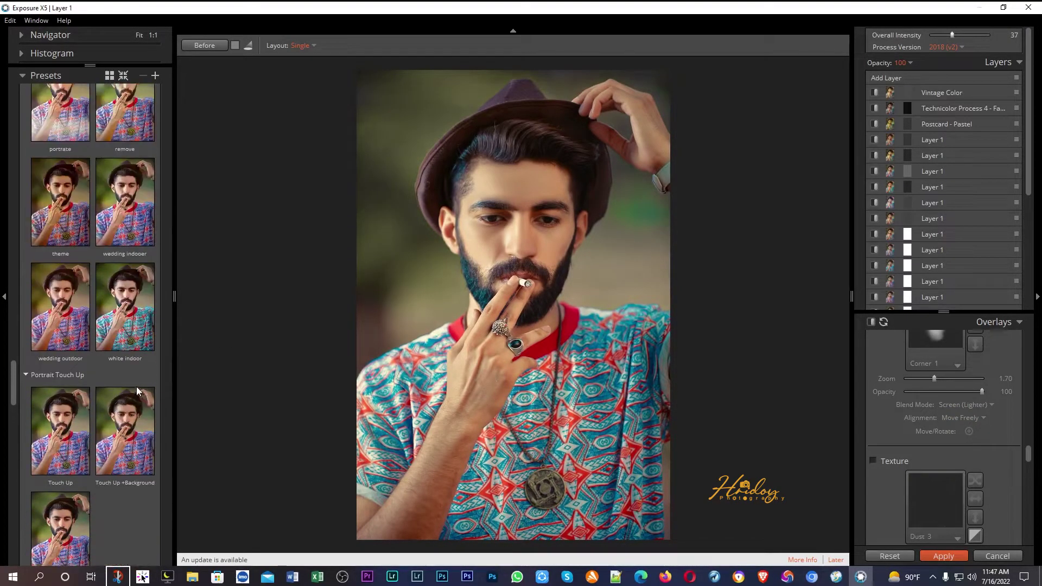
{"action": "left_click", "coordinate": [136, 386]}
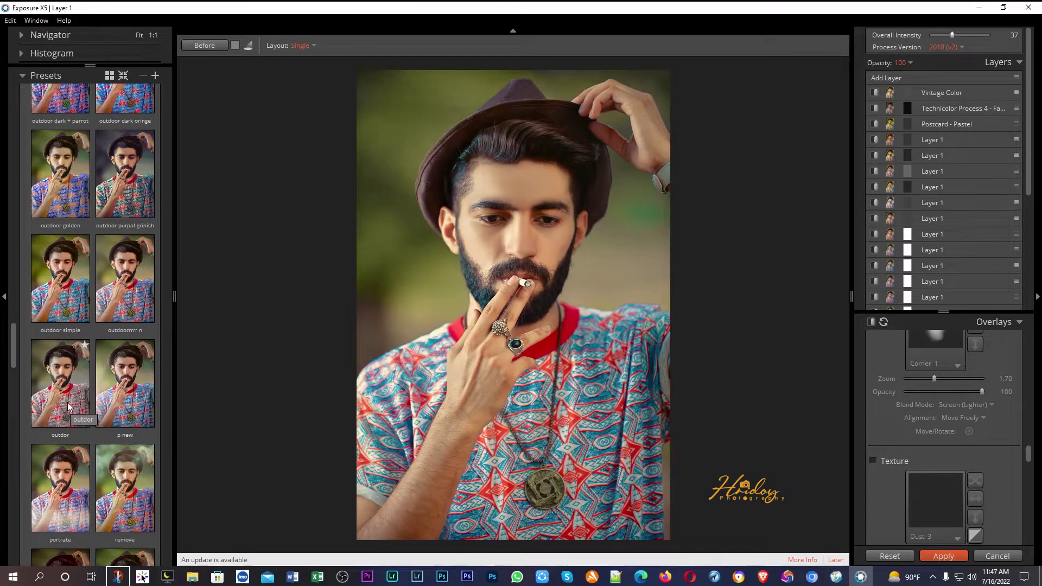
Try the outdor preset and compare the graded portrait with the original.
{"action": "left_click", "coordinate": [69, 406]}
{"action": "left_click", "coordinate": [208, 48]}
{"action": "left_click", "coordinate": [208, 47]}
{"action": "left_click", "coordinate": [208, 48]}
{"action": "left_click", "coordinate": [208, 47]}
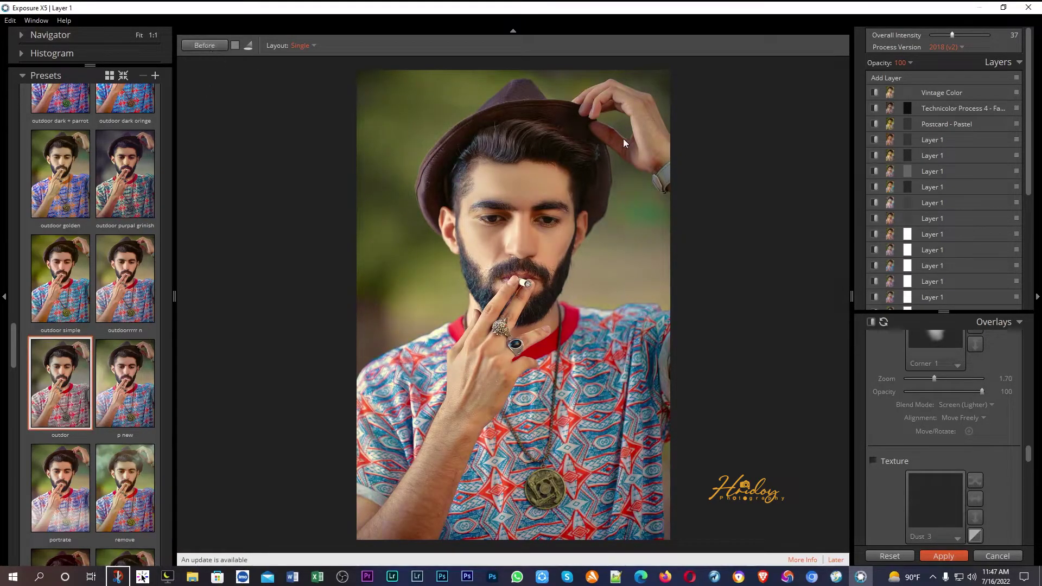
Raise the Overall Intensity to 64, inspect the portrait at different magnifications and compare it with the original.
{"action": "left_click", "coordinate": [961, 35]}
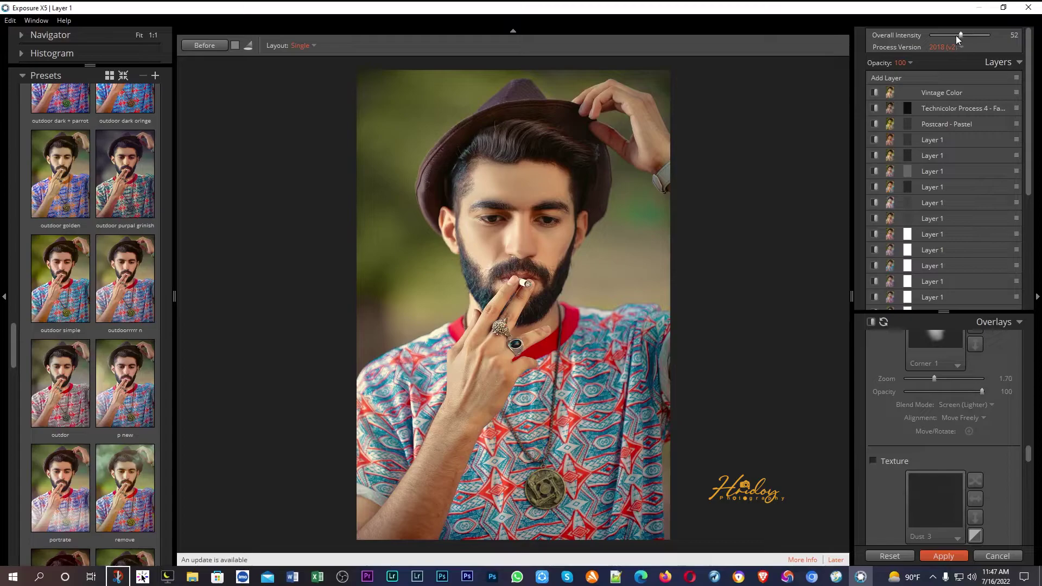
{"action": "left_click_drag", "start_coordinate": [962, 36], "coordinate": [970, 36]}
{"action": "scroll", "coordinate": [591, 215], "scroll_direction": "up", "scroll_amount": 6}
{"action": "scroll", "coordinate": [561, 244], "scroll_direction": "down", "scroll_amount": 7}
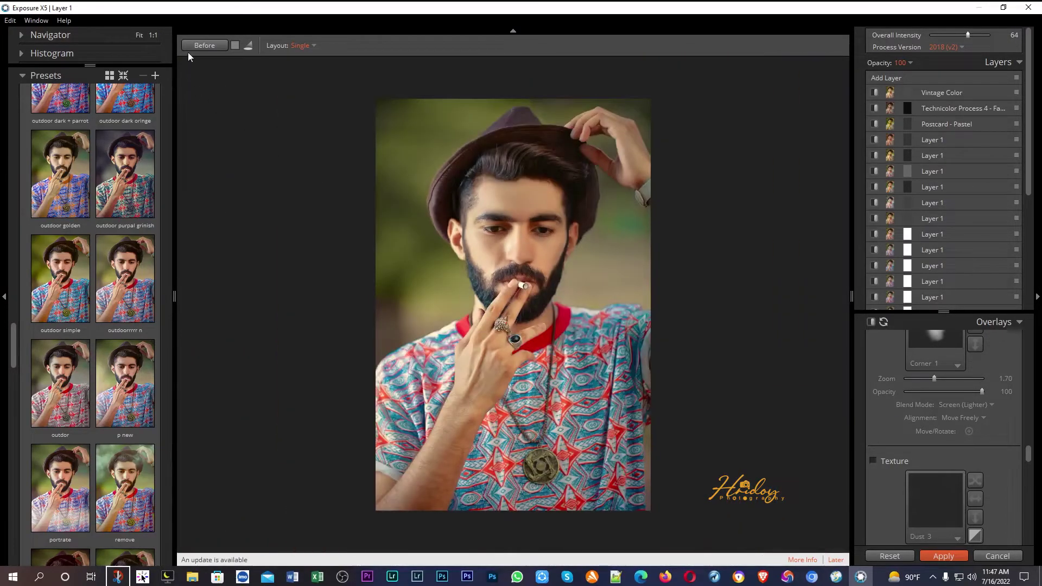
{"action": "left_click", "coordinate": [210, 45]}
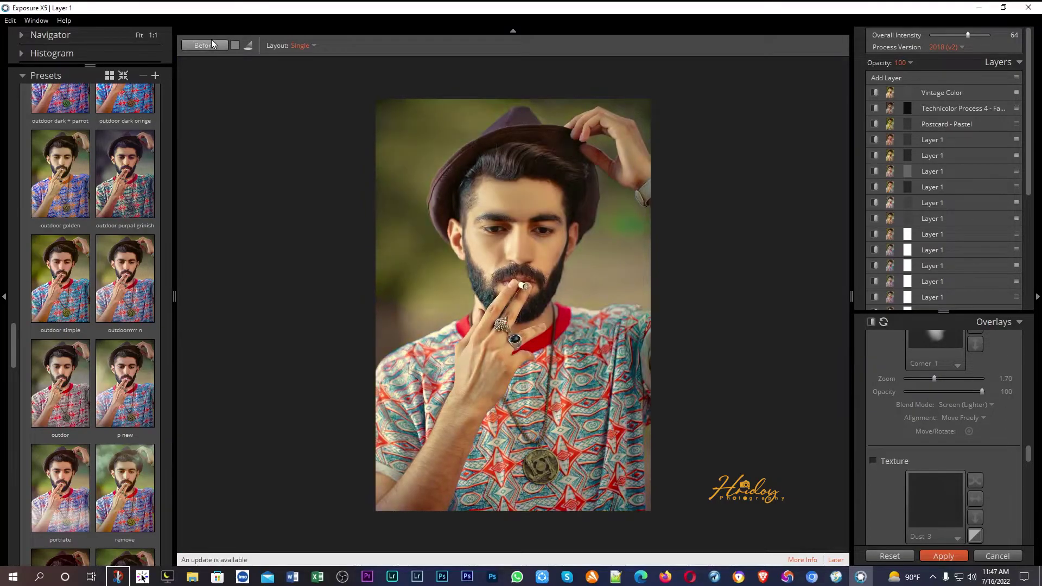
Try a more muted preset from the same group and lower the Overall Intensity to 26.
{"action": "scroll", "coordinate": [71, 366], "scroll_direction": "up", "scroll_amount": 5}
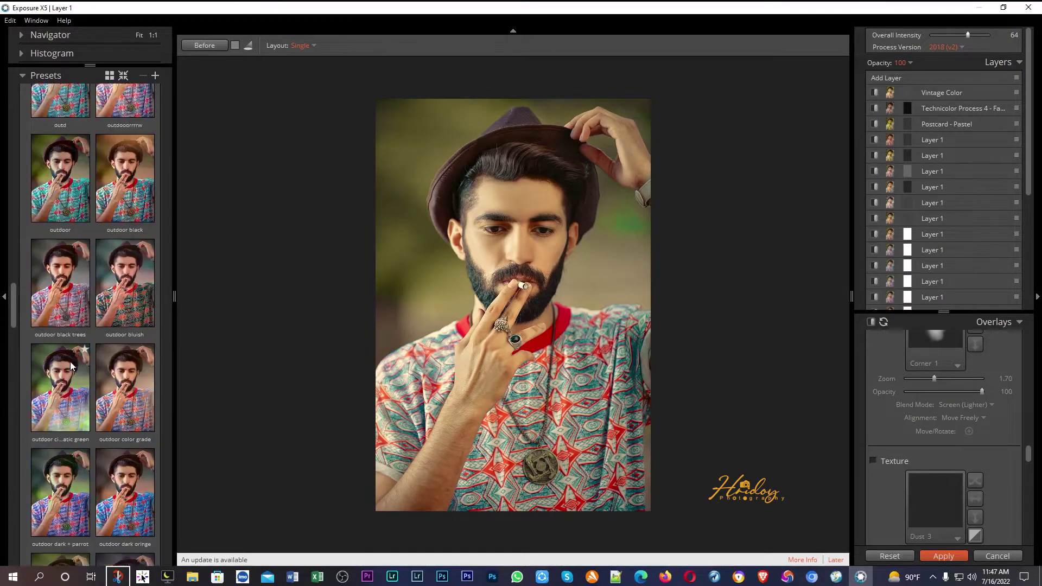
{"action": "left_click", "coordinate": [71, 366]}
{"action": "scroll", "coordinate": [38, 363], "scroll_direction": "up", "scroll_amount": 6}
{"action": "scroll", "coordinate": [37, 359], "scroll_direction": "up", "scroll_amount": 6}
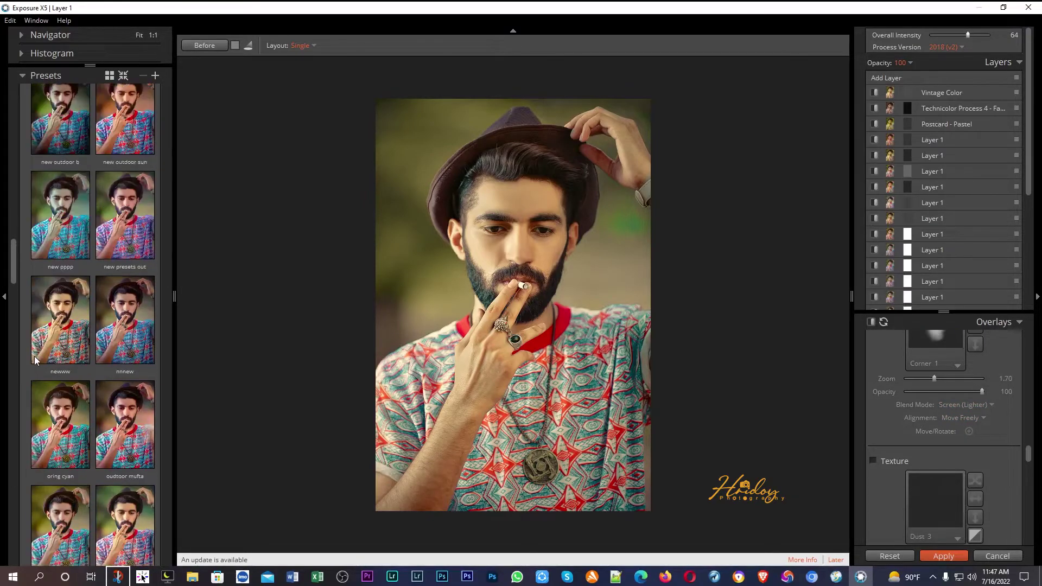
{"action": "scroll", "coordinate": [35, 360], "scroll_direction": "down", "scroll_amount": 6}
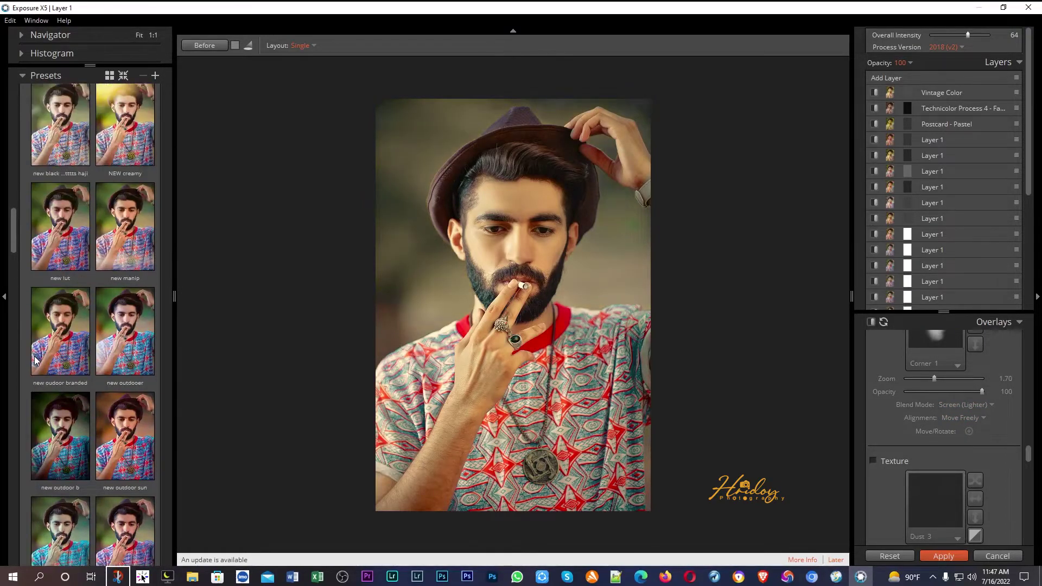
{"action": "scroll", "coordinate": [35, 363], "scroll_direction": "down", "scroll_amount": 3}
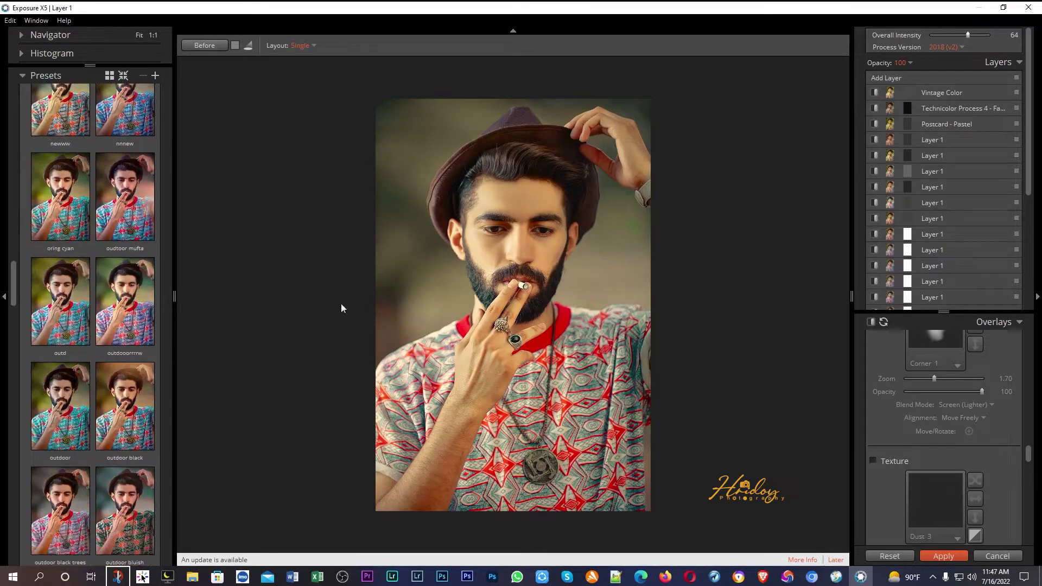
{"action": "left_click", "coordinate": [946, 34]}
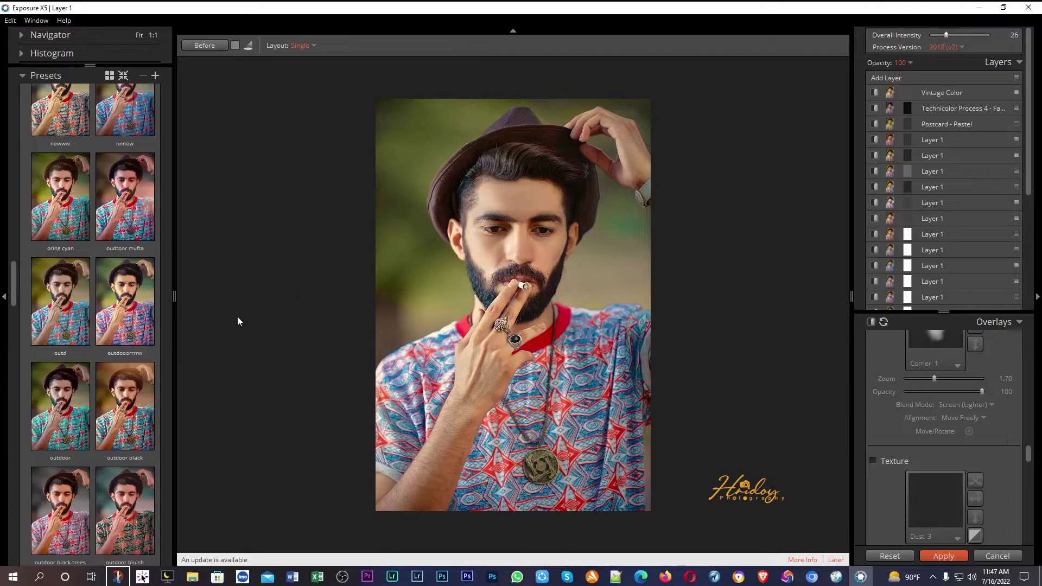
Try the outdoor dark oringe and p new presets at the current intensity.
{"action": "scroll", "coordinate": [132, 397], "scroll_direction": "down", "scroll_amount": 2}
{"action": "scroll", "coordinate": [132, 397], "scroll_direction": "down", "scroll_amount": 3}
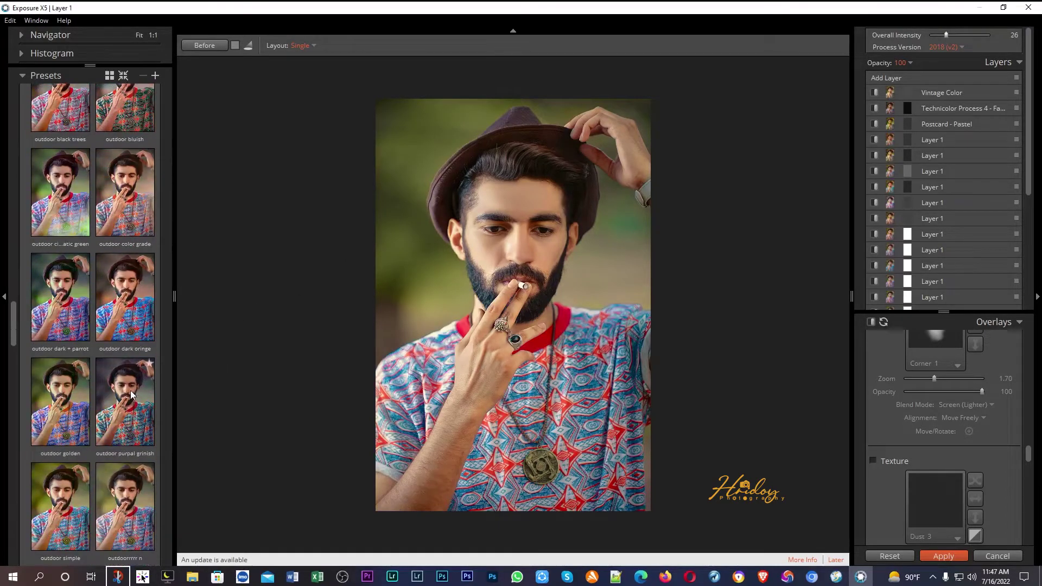
{"action": "scroll", "coordinate": [132, 395], "scroll_direction": "down", "scroll_amount": 2}
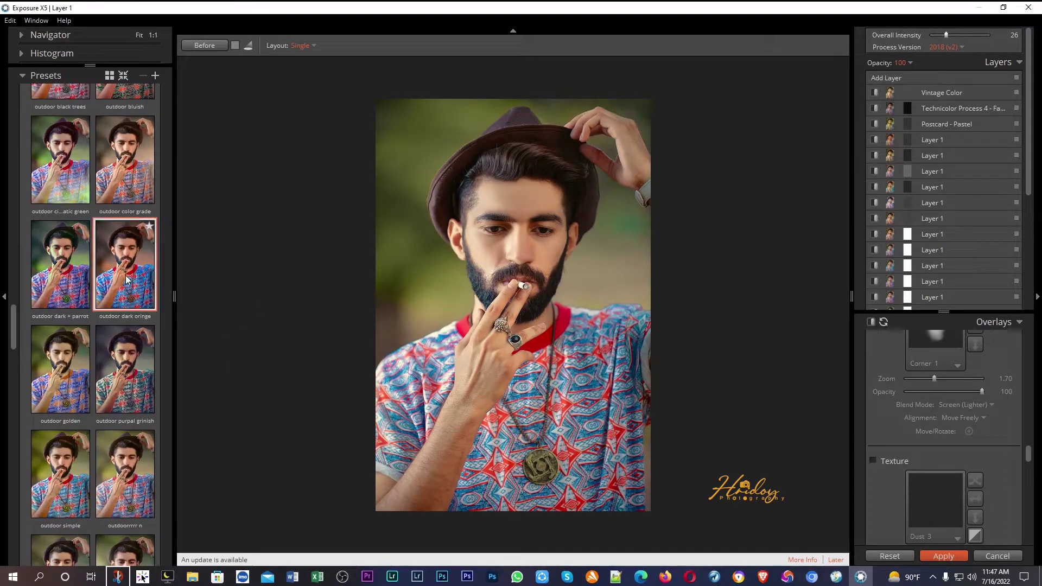
{"action": "scroll", "coordinate": [125, 331], "scroll_direction": "down", "scroll_amount": 4}
{"action": "left_click", "coordinate": [123, 351]}
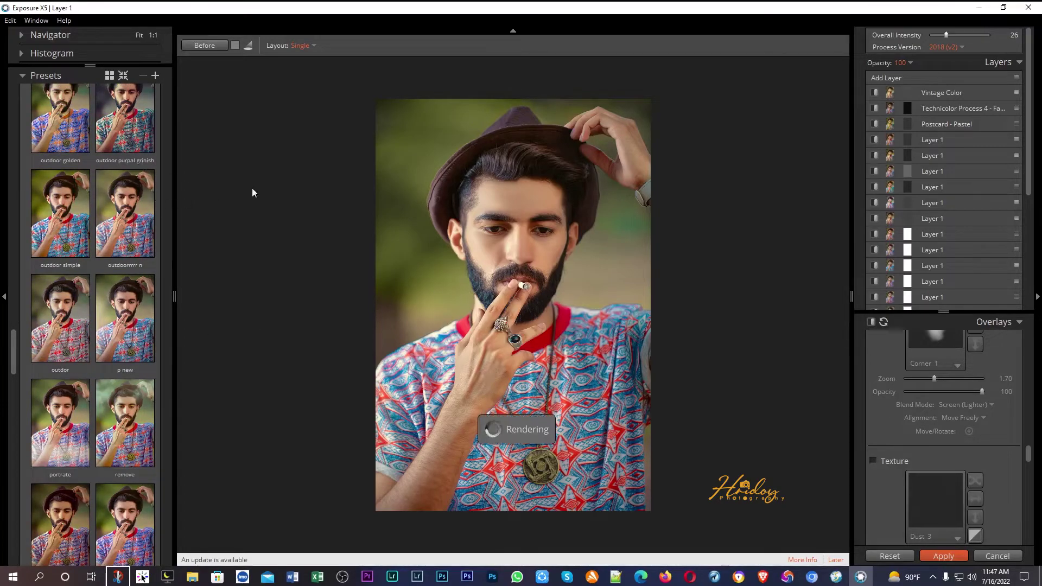
Apply New Preset (modified) (2) from the recently used presets, set the Overall Intensity to 42 and check the face up close.
{"action": "scroll", "coordinate": [136, 406], "scroll_direction": "down", "scroll_amount": 10}
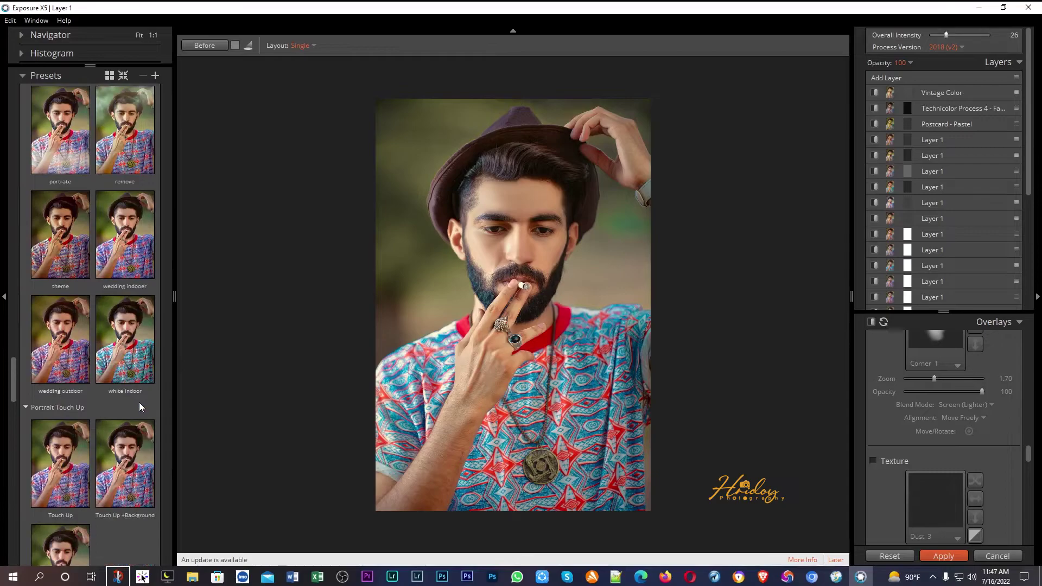
{"action": "scroll", "coordinate": [136, 406], "scroll_direction": "down", "scroll_amount": 5}
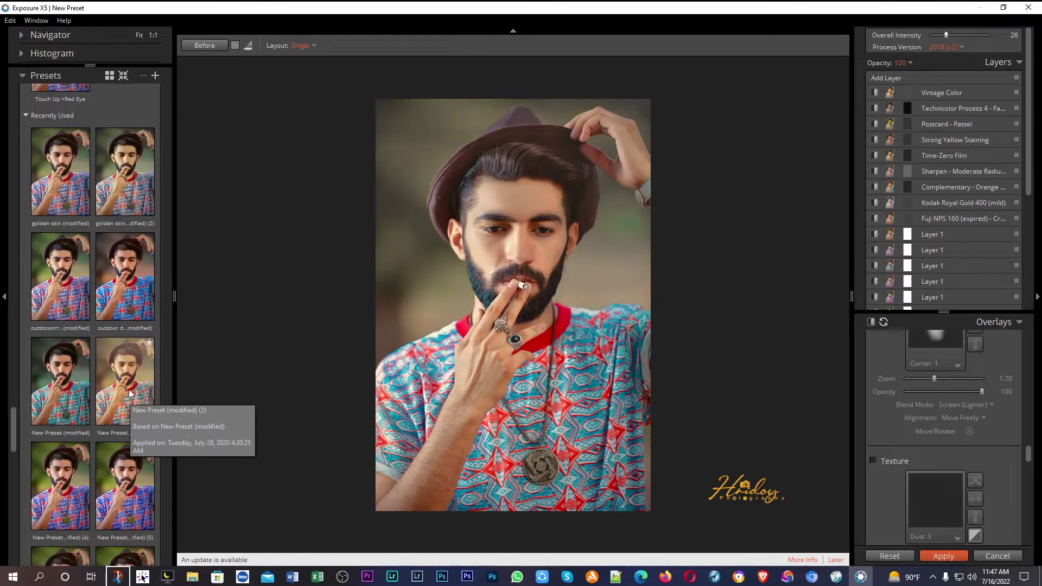
{"action": "left_click", "coordinate": [131, 393]}
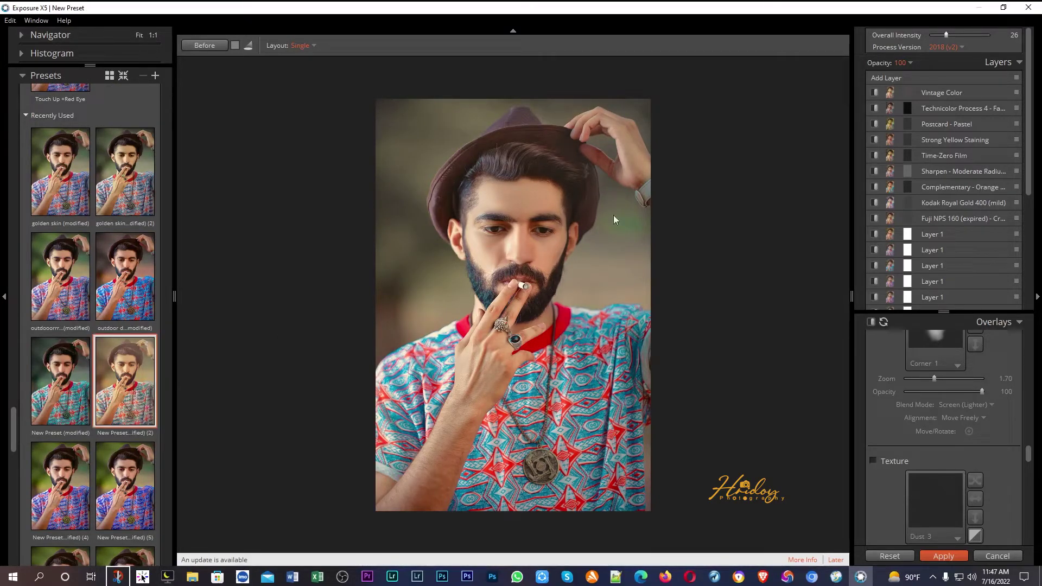
{"action": "left_click_drag", "start_coordinate": [947, 37], "coordinate": [956, 35]}
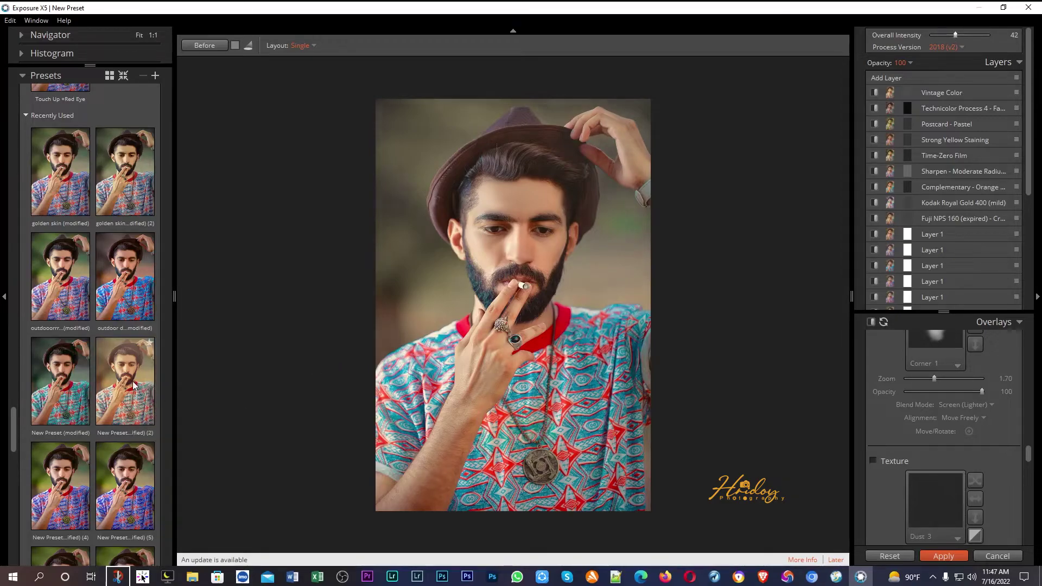
{"action": "left_click", "coordinate": [121, 401]}
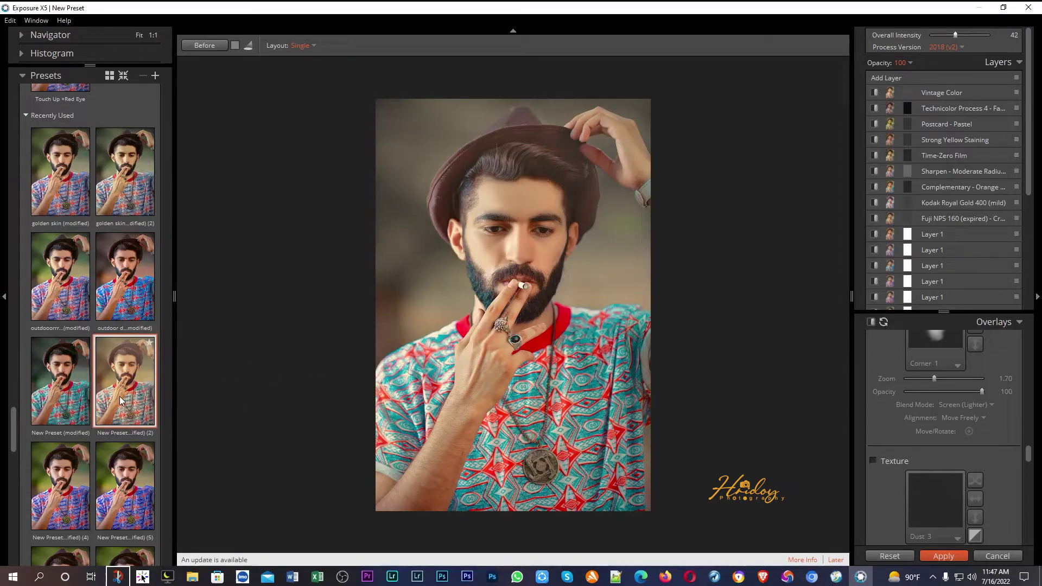
{"action": "scroll", "coordinate": [570, 261], "scroll_direction": "up", "scroll_amount": 5}
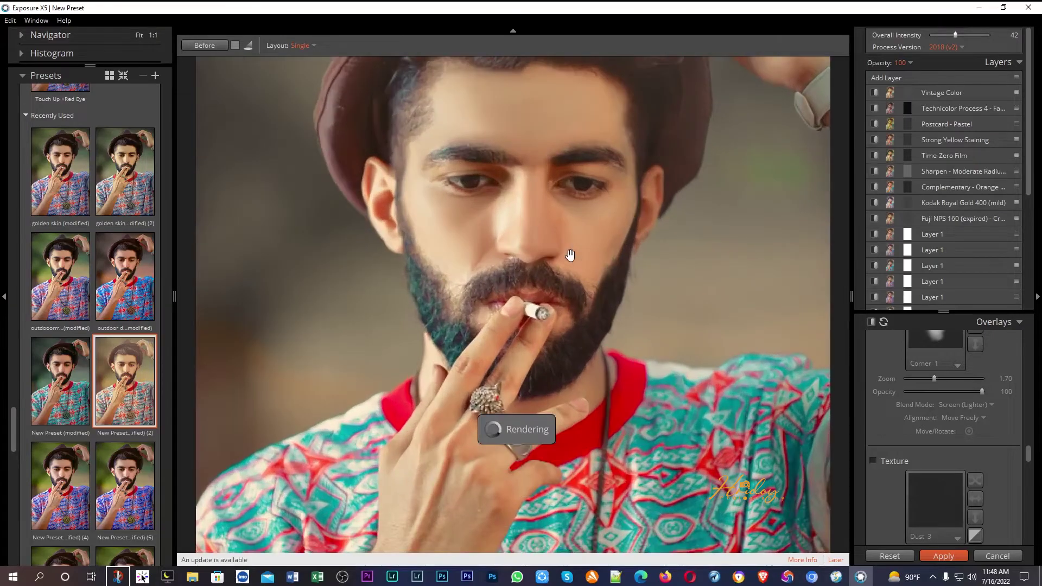
Inspect the graded portrait at different magnifications, compare it with the original and apply the Exposure X5 grade to the photo.
{"action": "scroll", "coordinate": [563, 222], "scroll_direction": "down", "scroll_amount": 5}
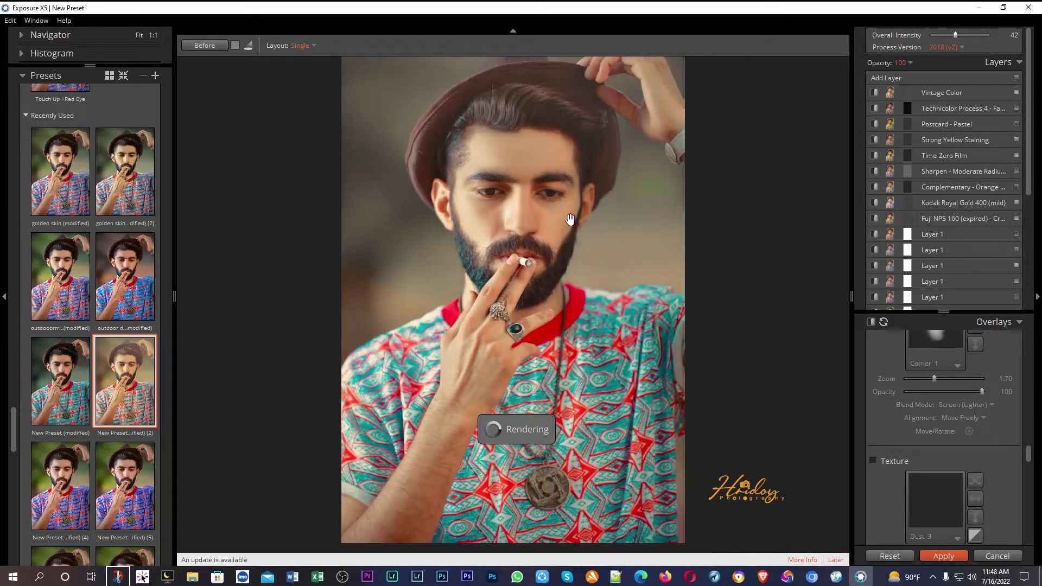
{"action": "scroll", "coordinate": [573, 216], "scroll_direction": "down", "scroll_amount": 1}
{"action": "scroll", "coordinate": [574, 213], "scroll_direction": "up", "scroll_amount": 1}
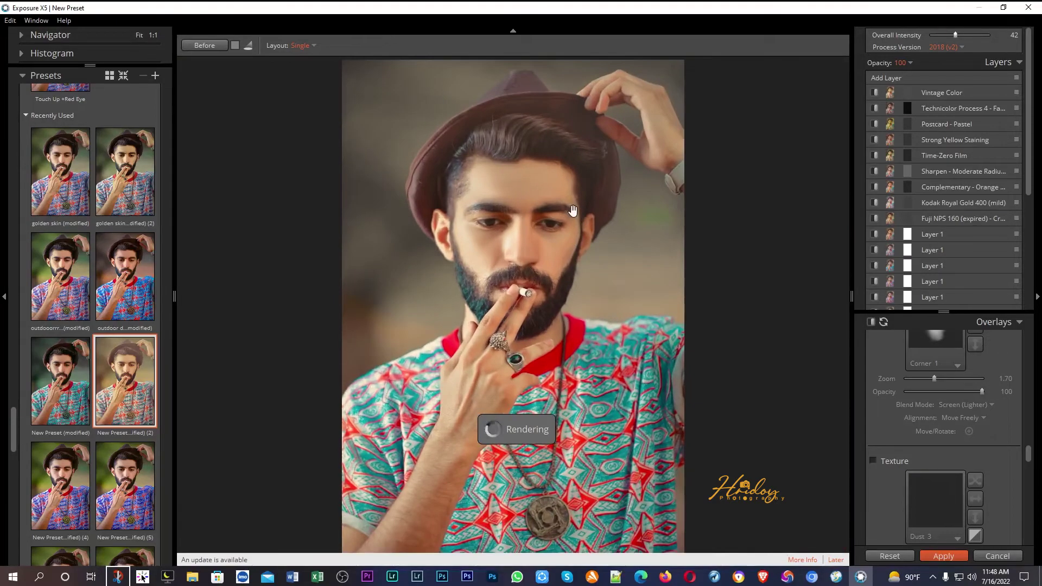
{"action": "scroll", "coordinate": [574, 213], "scroll_direction": "down", "scroll_amount": 1}
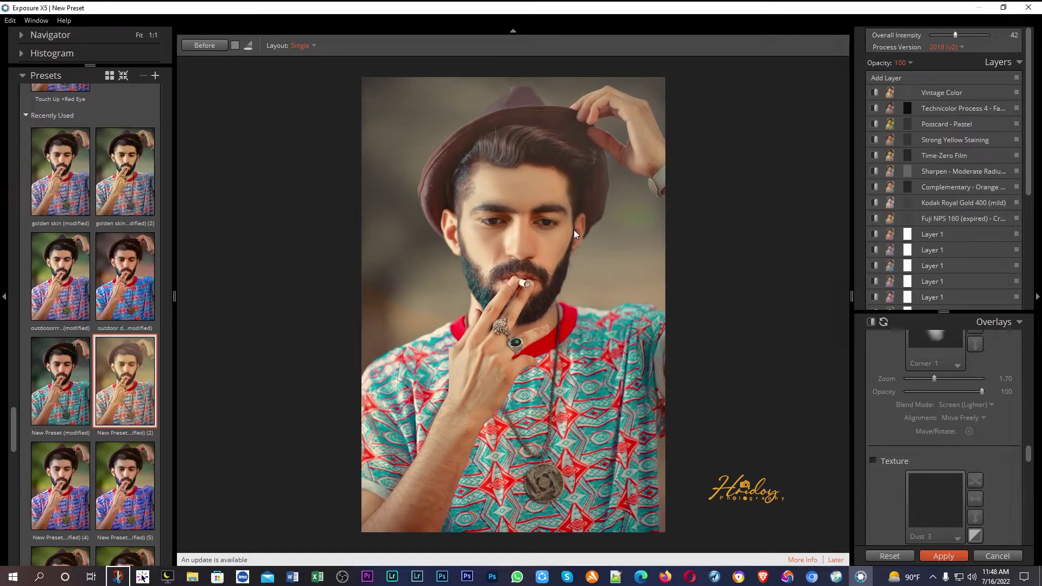
{"action": "scroll", "coordinate": [538, 223], "scroll_direction": "up", "scroll_amount": 2}
{"action": "scroll", "coordinate": [537, 252], "scroll_direction": "down", "scroll_amount": 2}
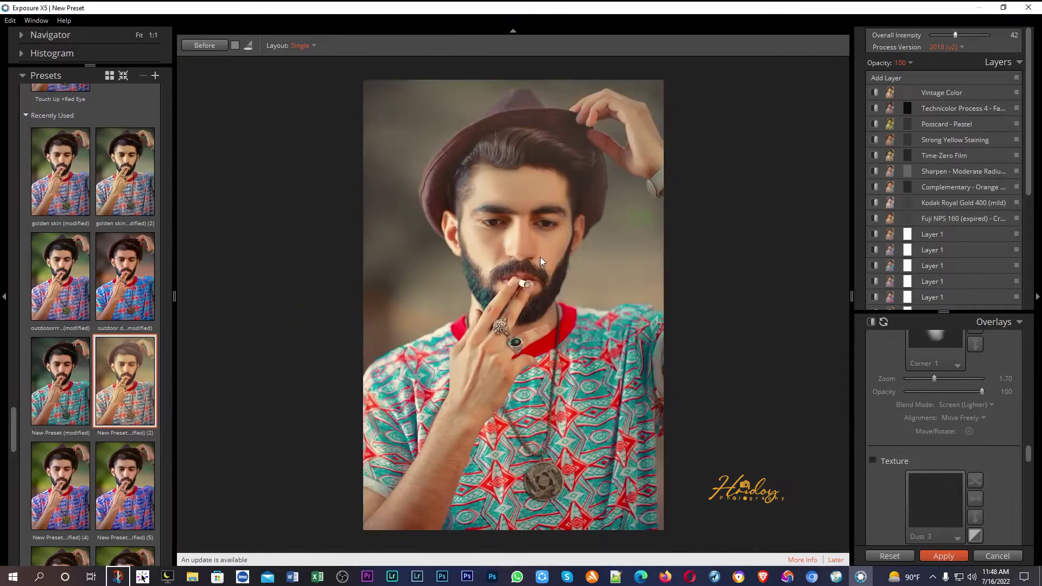
{"action": "scroll", "coordinate": [541, 261], "scroll_direction": "up", "scroll_amount": 1}
{"action": "scroll", "coordinate": [540, 256], "scroll_direction": "down", "scroll_amount": 1}
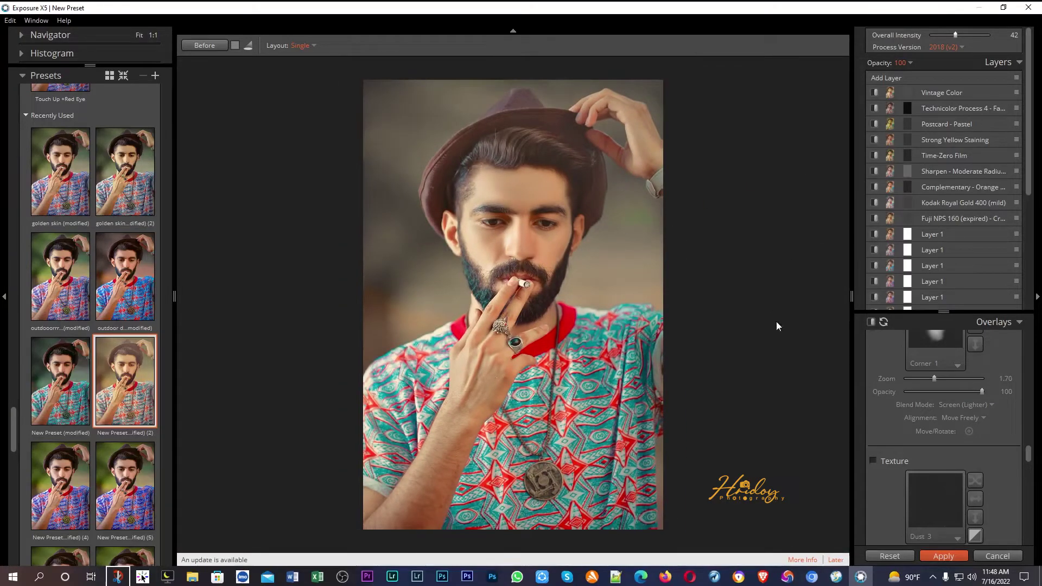
{"action": "left_click", "coordinate": [204, 45]}
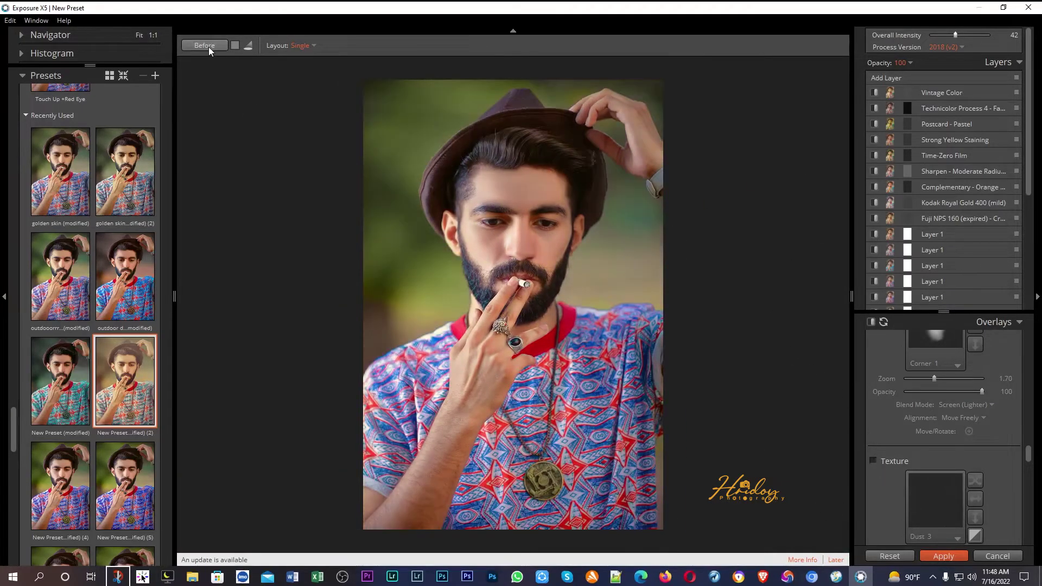
{"action": "left_click", "coordinate": [923, 554]}
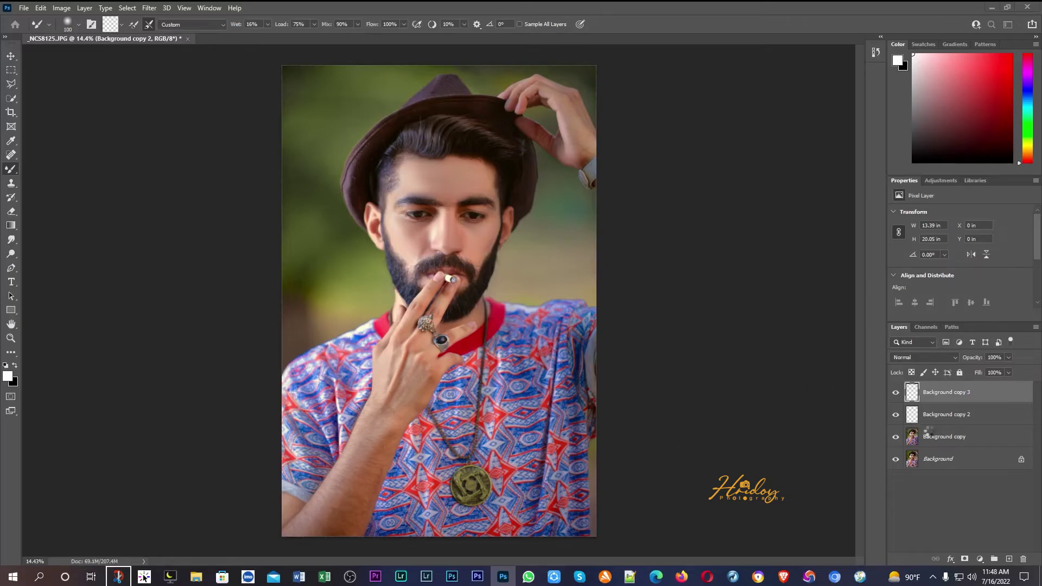
{"action": "left_click", "coordinate": [350, 576]}
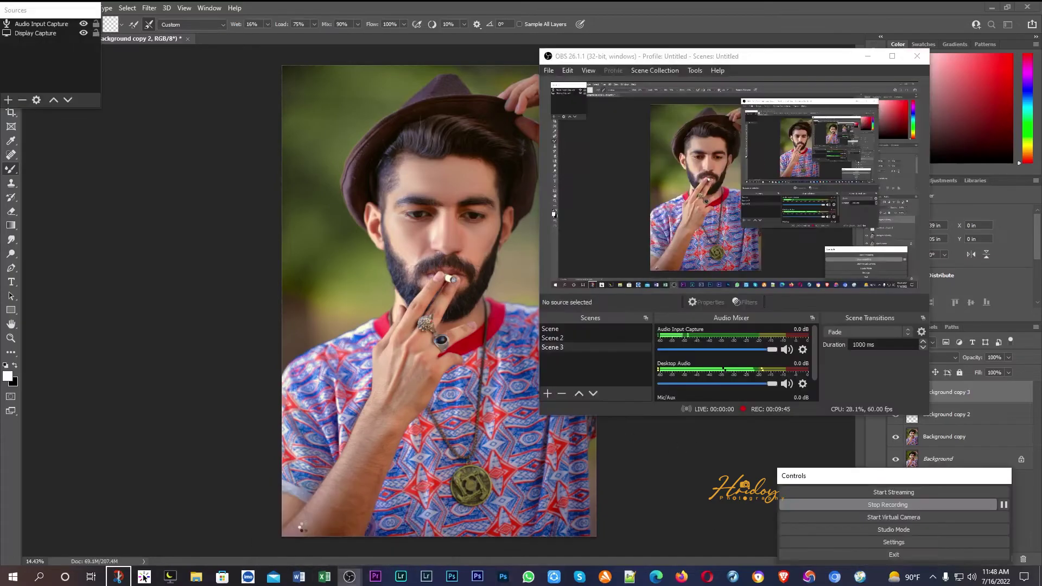
{"action": "left_click", "coordinate": [1005, 505]}
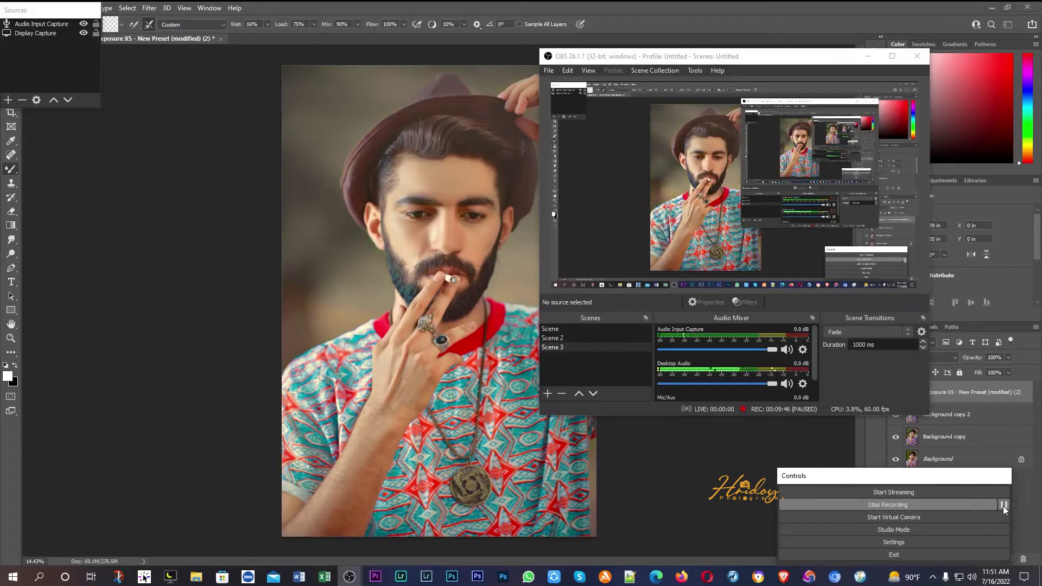
{"action": "left_click", "coordinate": [678, 487]}
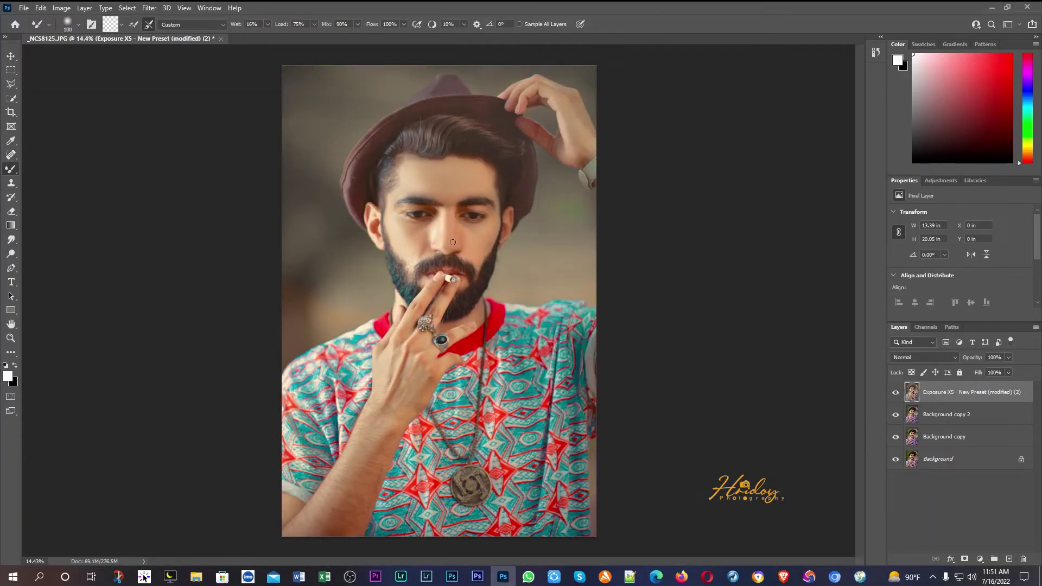
Inspect the graded face up close and merge the Exposure X5 preset layer down into Background copy 2.
{"action": "scroll", "coordinate": [458, 224], "scroll_direction": "up", "scroll_amount": 5, "text": "alt"}
{"action": "scroll", "coordinate": [462, 215], "scroll_direction": "down", "scroll_amount": 4, "text": "alt"}
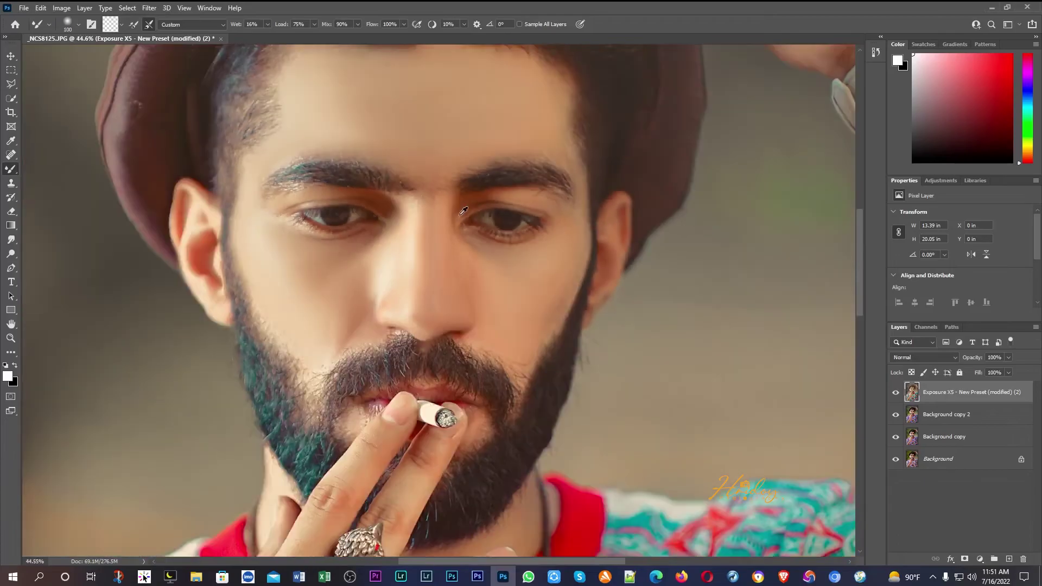
{"action": "scroll", "coordinate": [463, 212], "scroll_direction": "down", "scroll_amount": 3, "text": "alt"}
{"action": "scroll", "coordinate": [472, 216], "scroll_direction": "up", "scroll_amount": 5, "text": "alt"}
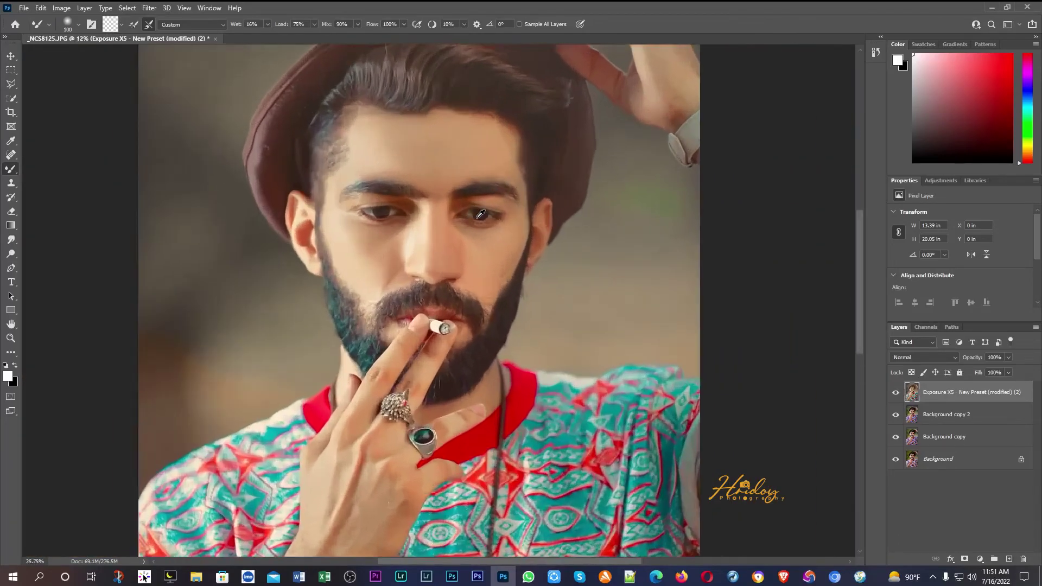
{"action": "scroll", "coordinate": [476, 218], "scroll_direction": "down", "scroll_amount": 5, "text": "alt"}
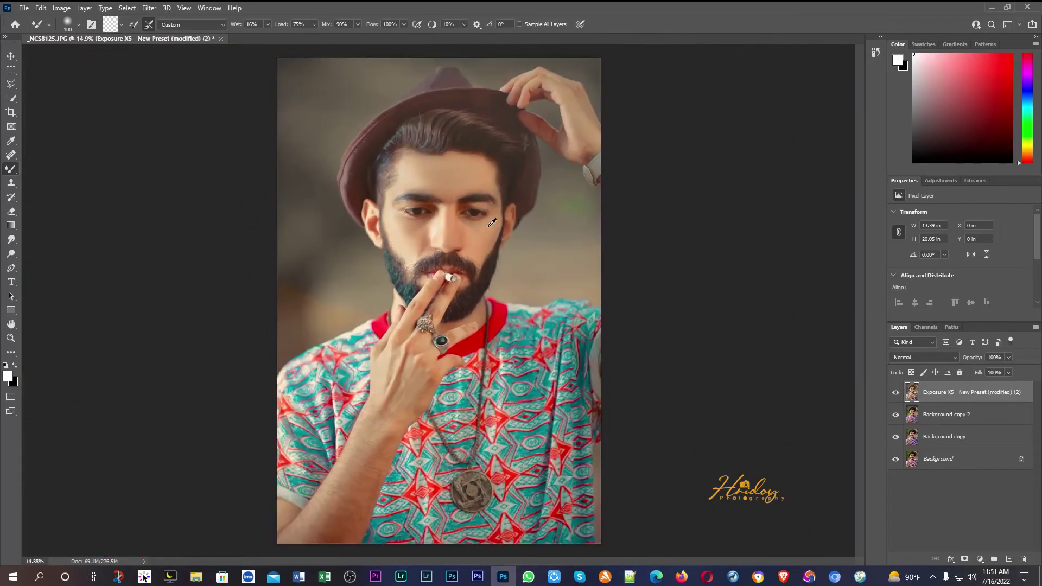
{"action": "right_click", "coordinate": [959, 393]}
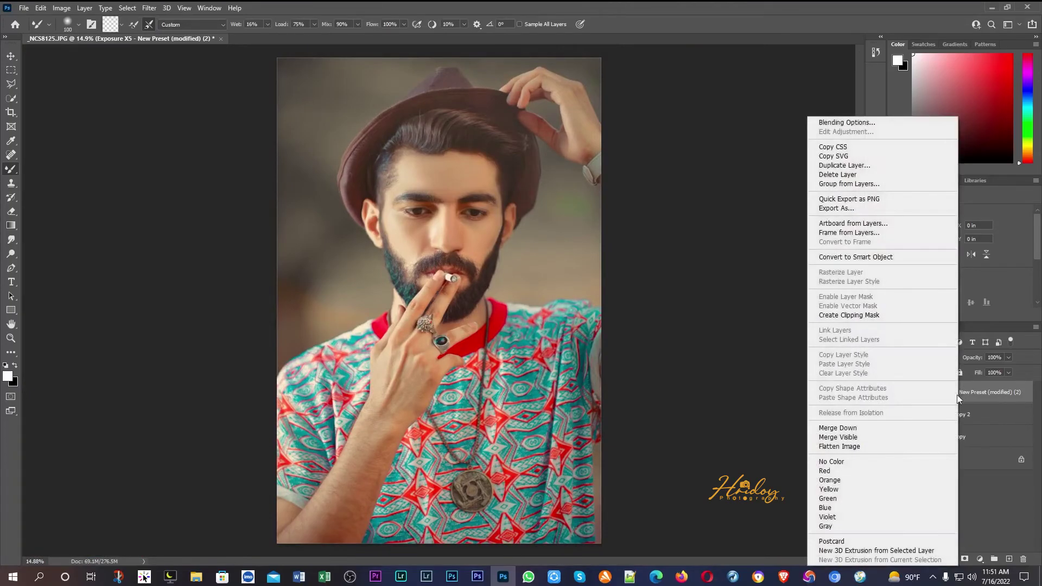
{"action": "left_click", "coordinate": [901, 425]}
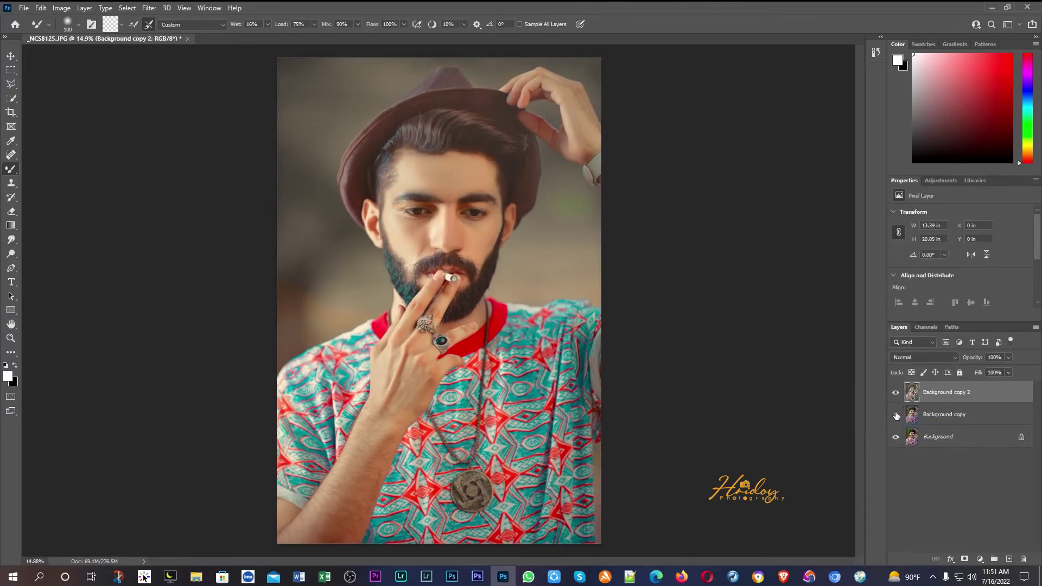
Hide the Background copy layer and toggle Background copy 2 off and on to compare the full portrait with the original.
{"action": "left_click", "coordinate": [897, 393]}
{"action": "left_click", "coordinate": [896, 393]}
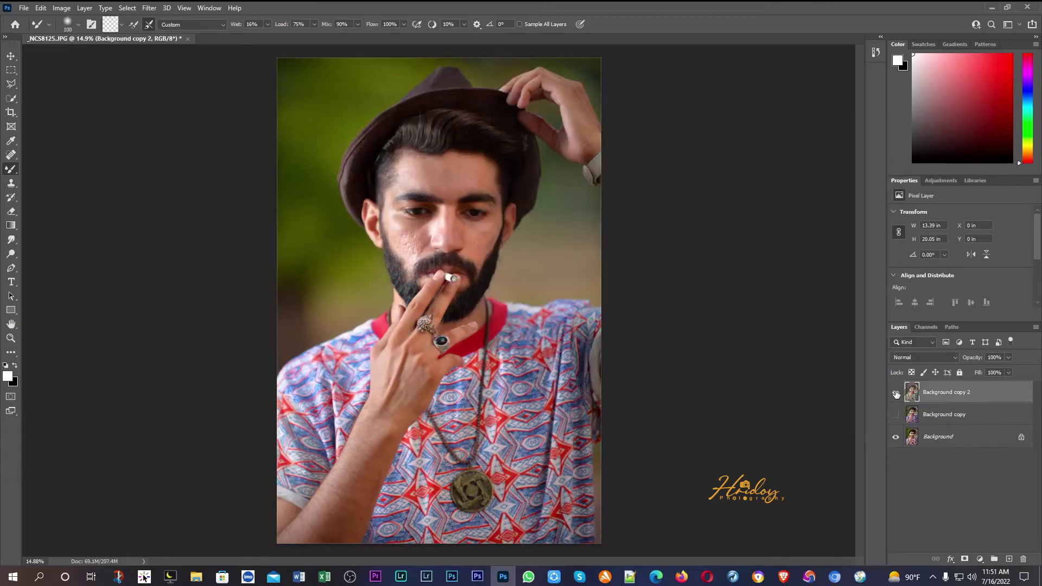
{"action": "left_click", "coordinate": [896, 393]}
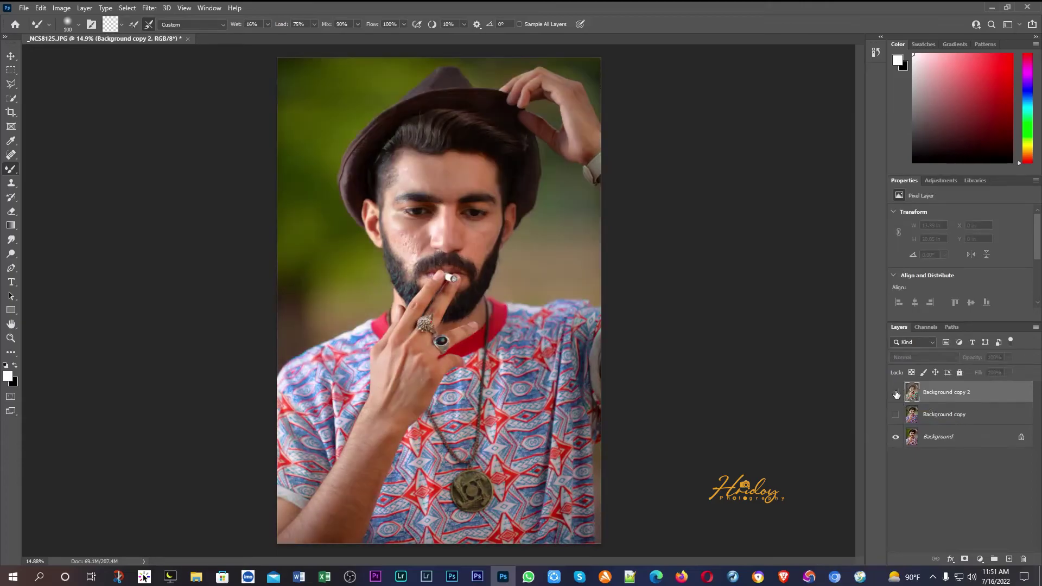
{"action": "left_click", "coordinate": [896, 393]}
Examine the face up close and compare the retouched skin with the original by toggling the Background copy 2 layer.
{"action": "scroll", "coordinate": [448, 231], "scroll_direction": "up", "scroll_amount": 5}
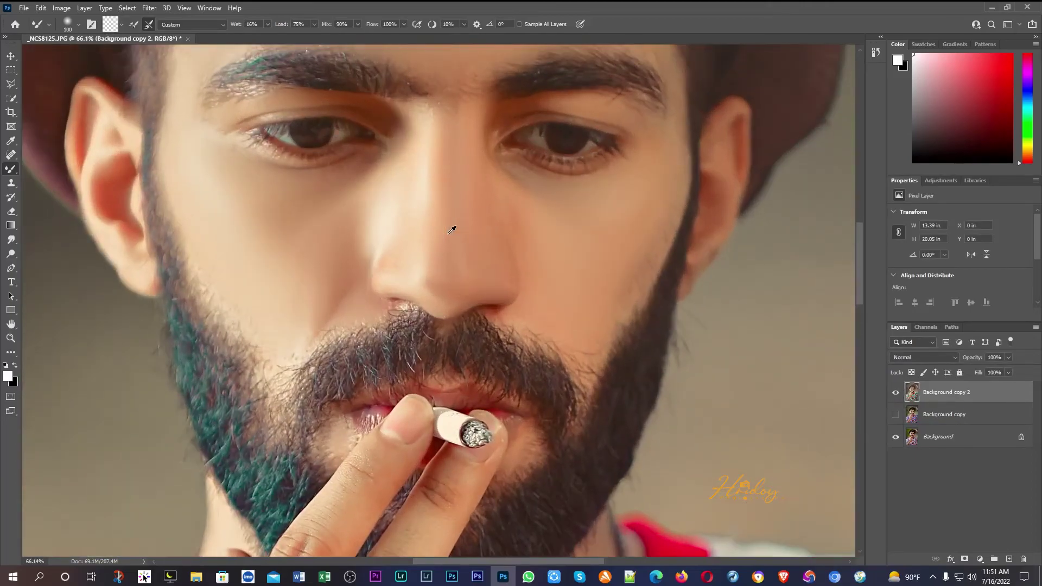
{"action": "scroll", "coordinate": [456, 250], "scroll_direction": "up", "scroll_amount": 2}
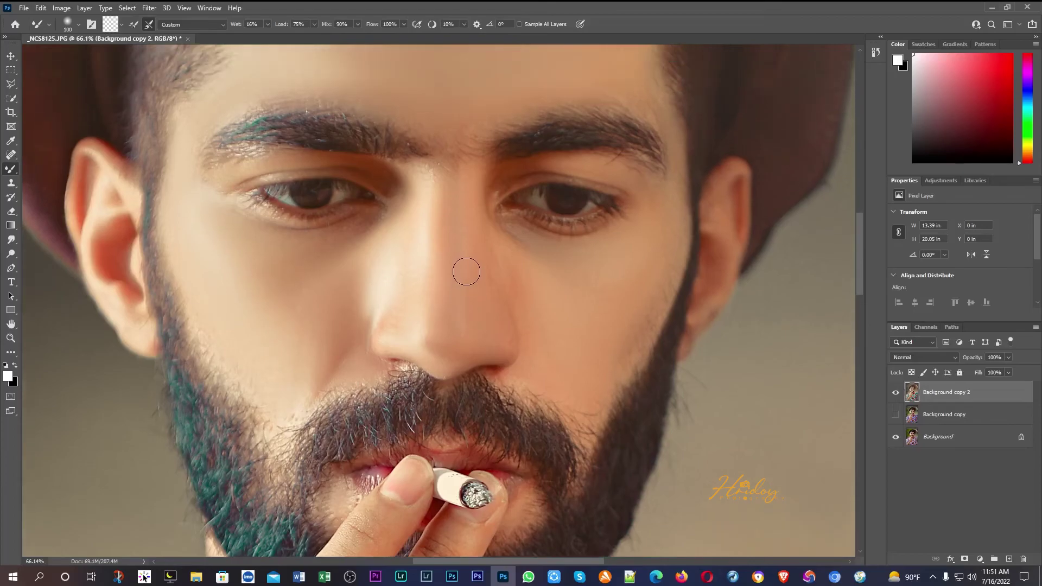
{"action": "left_click", "coordinate": [896, 393]}
{"action": "left_click", "coordinate": [897, 393]}
{"action": "scroll", "coordinate": [609, 337], "scroll_direction": "down", "scroll_amount": 4}
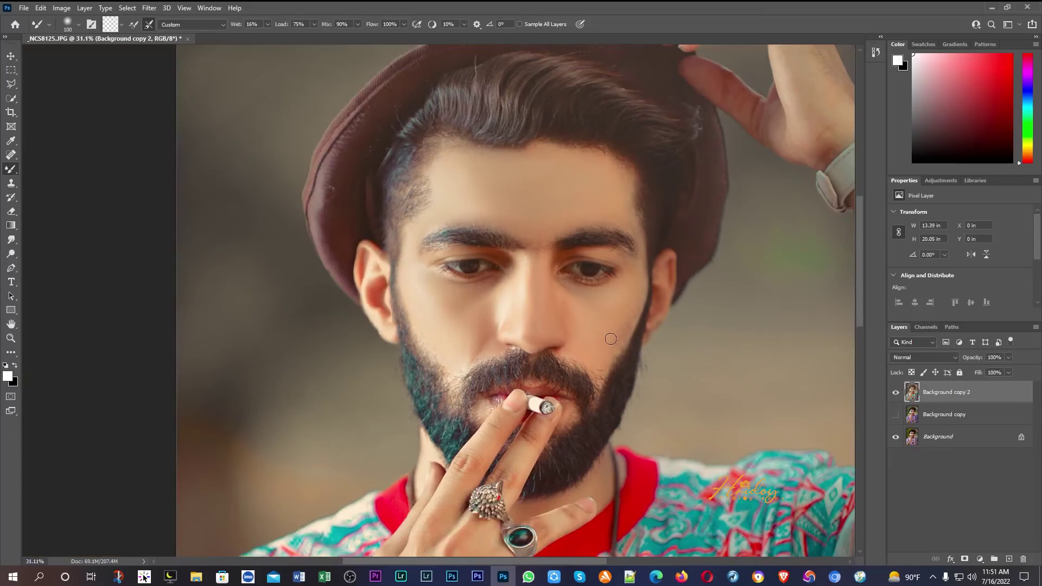
Compare the whole portrait with the original once more and check the eyes, skin and beard at higher magnification.
{"action": "scroll", "coordinate": [611, 339], "scroll_direction": "down", "scroll_amount": 4}
{"action": "scroll", "coordinate": [617, 338], "scroll_direction": "up", "scroll_amount": 1}
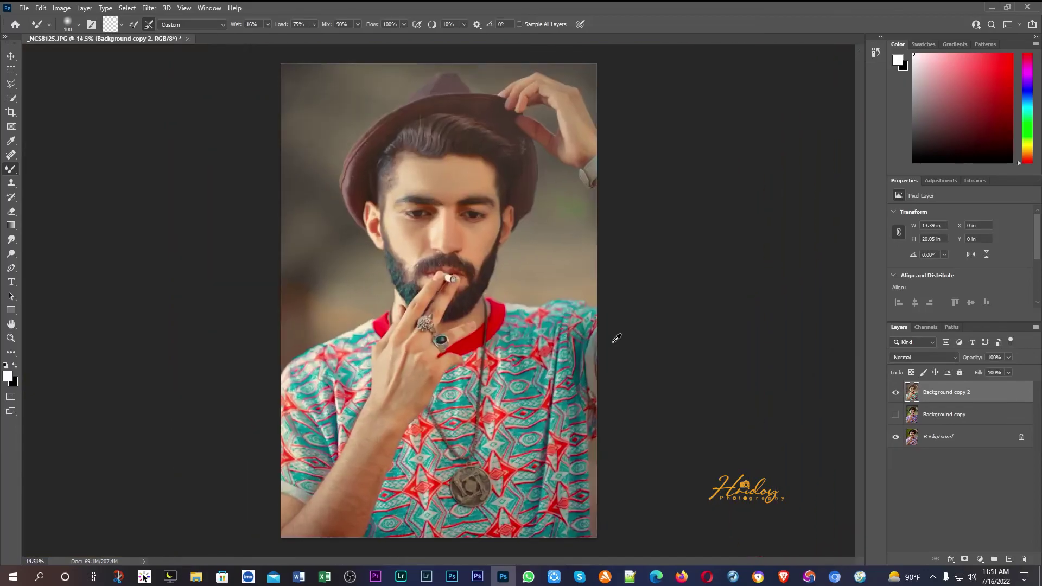
{"action": "left_click", "coordinate": [895, 395]}
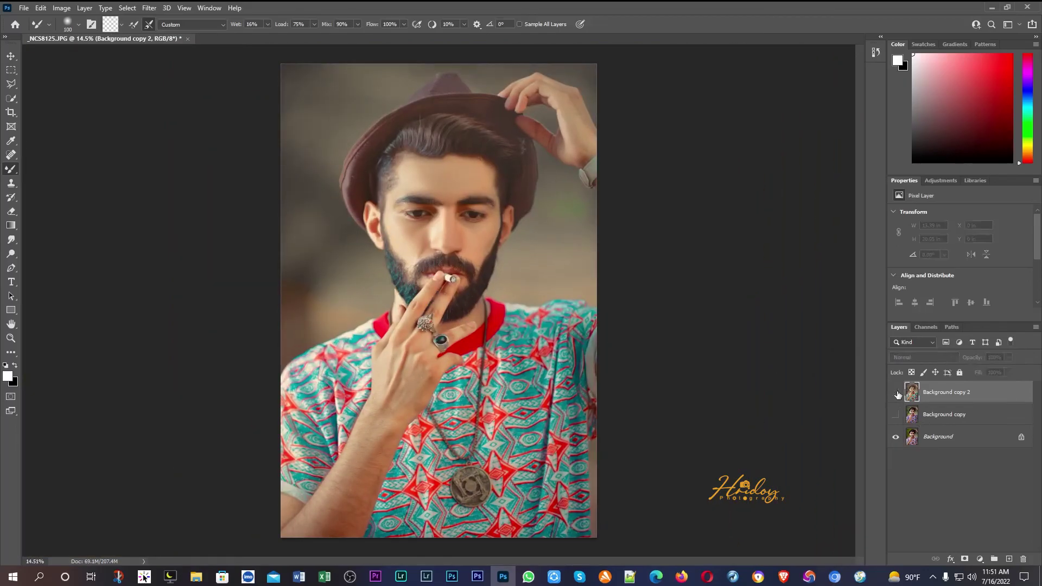
{"action": "left_click", "coordinate": [896, 393]}
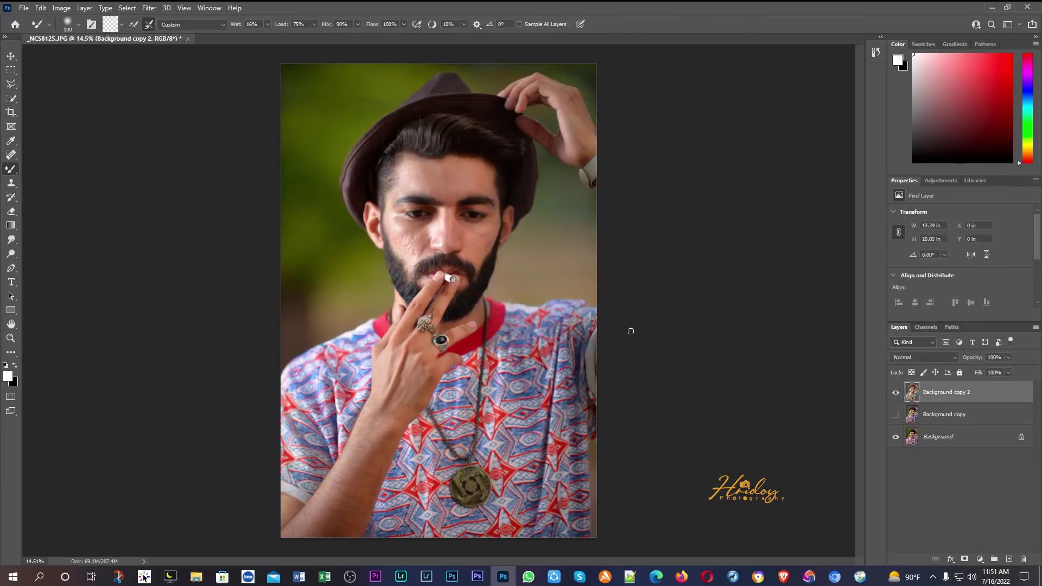
{"action": "scroll", "coordinate": [446, 194], "scroll_direction": "up", "scroll_amount": 5}
{"action": "scroll", "coordinate": [445, 194], "scroll_direction": "down", "scroll_amount": 1}
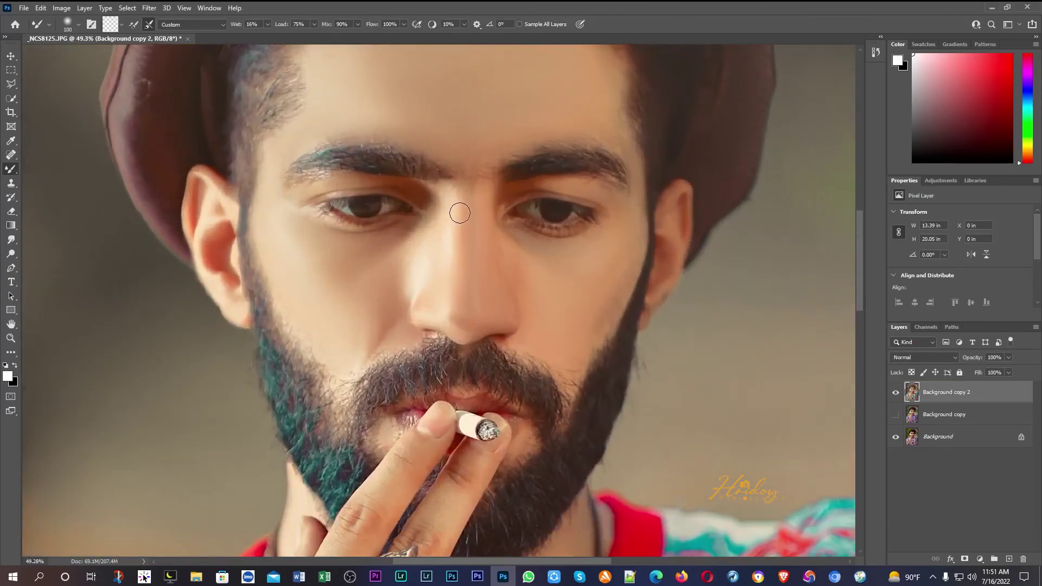